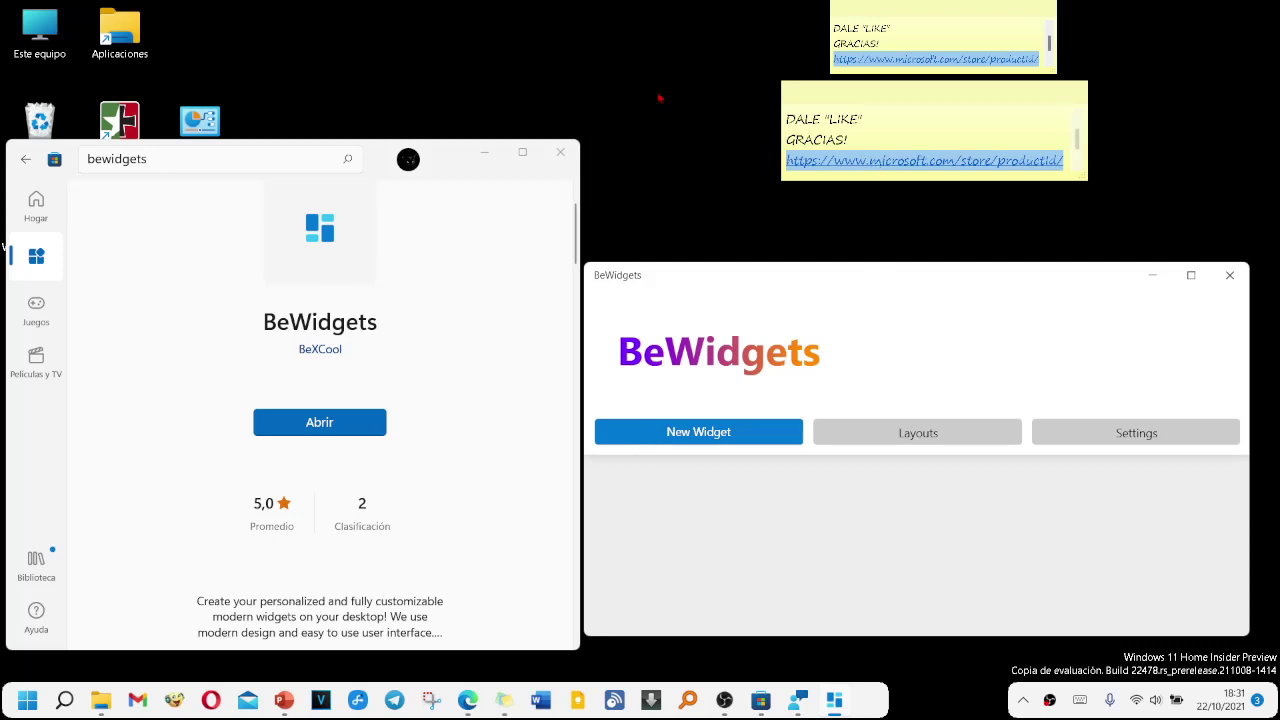
Switch to the BeWidgets product page in Edge and open the app's listing in Microsoft Store.
left_click(862, 164)
right_click(869, 166)
left_click(937, 204)
left_click(465, 702)
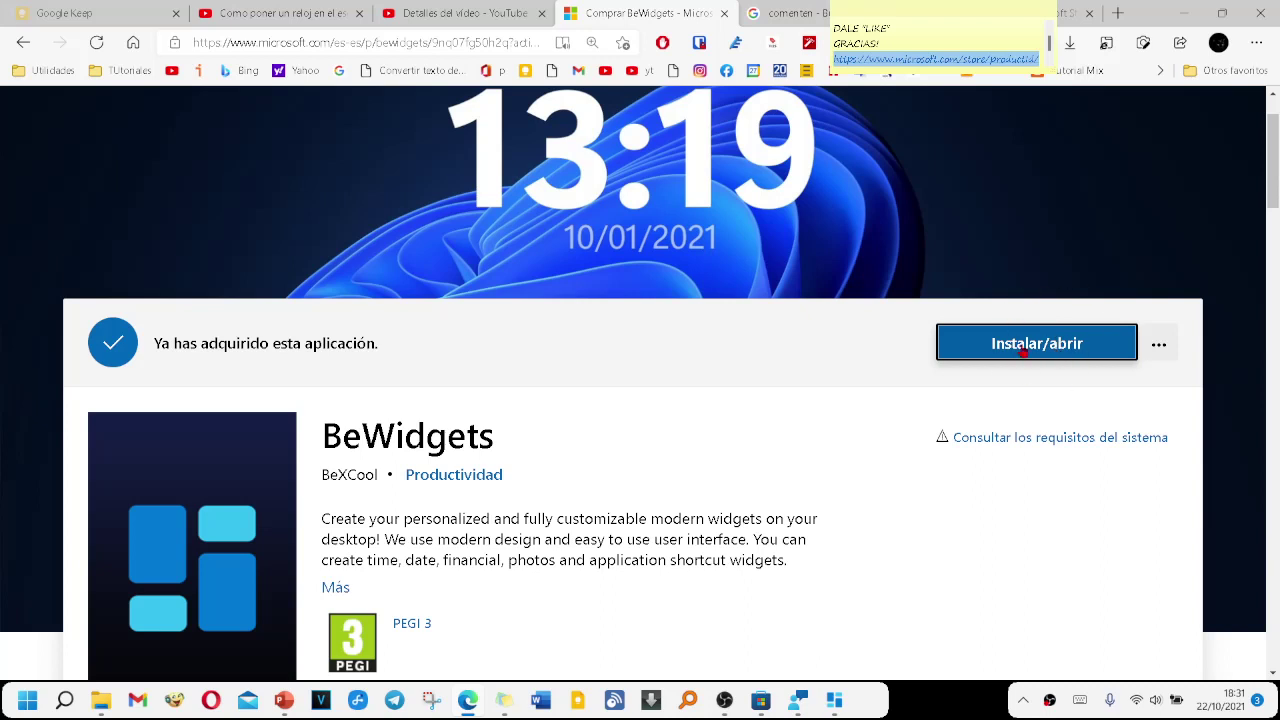
left_click(1047, 357)
left_click(1047, 352)
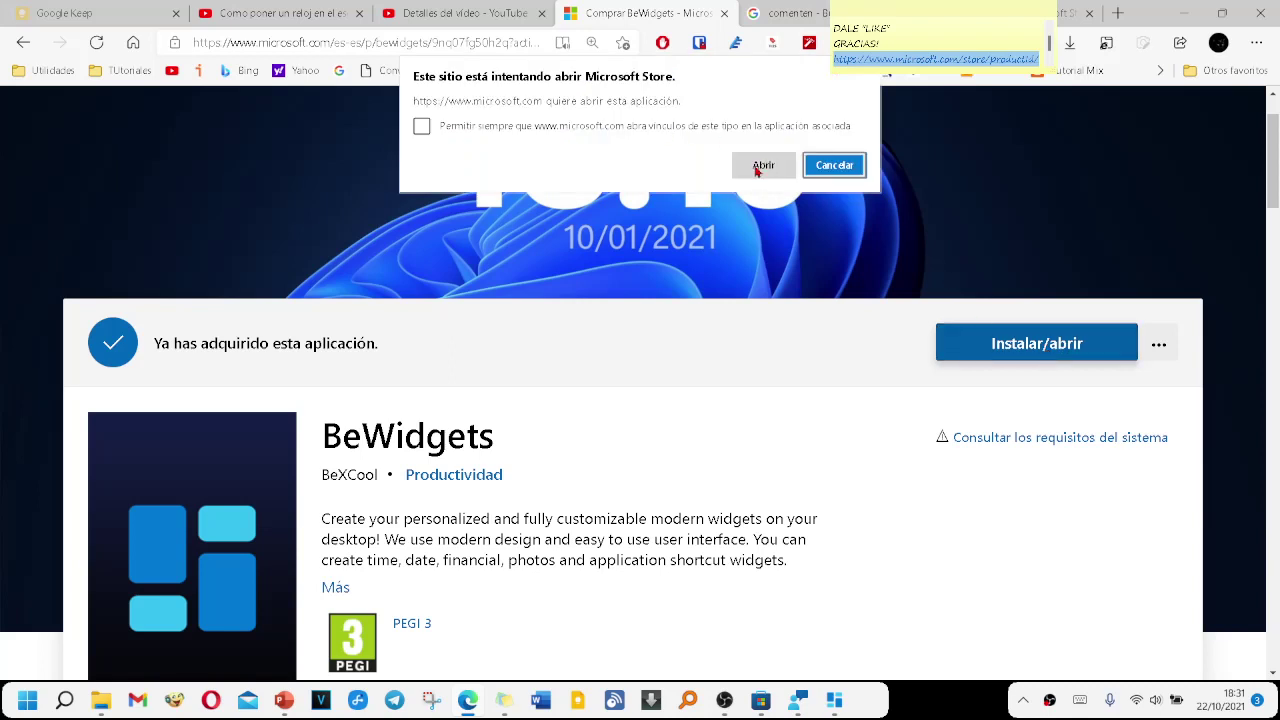
left_click(766, 167)
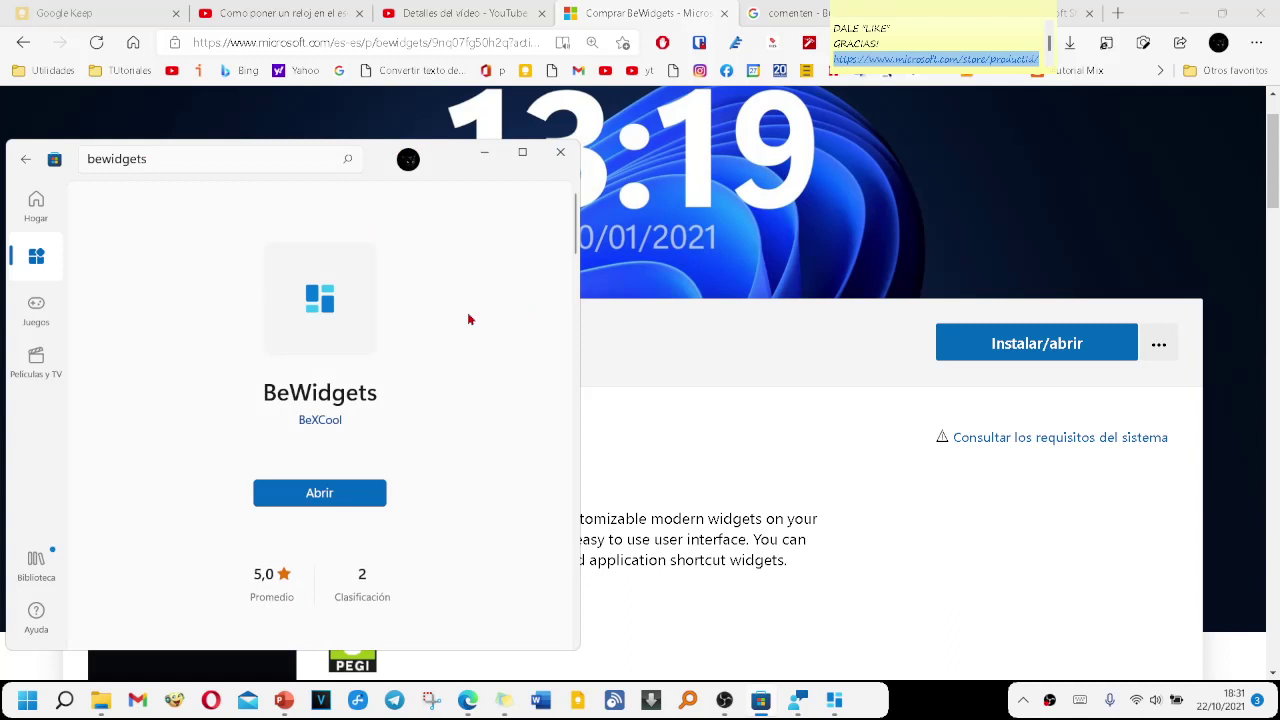
Launch BeWidgets from its store listing, minimize the browser and store windows, and move the BeWidgets window toward the desktop's centre.
left_click(323, 494)
left_click(323, 497)
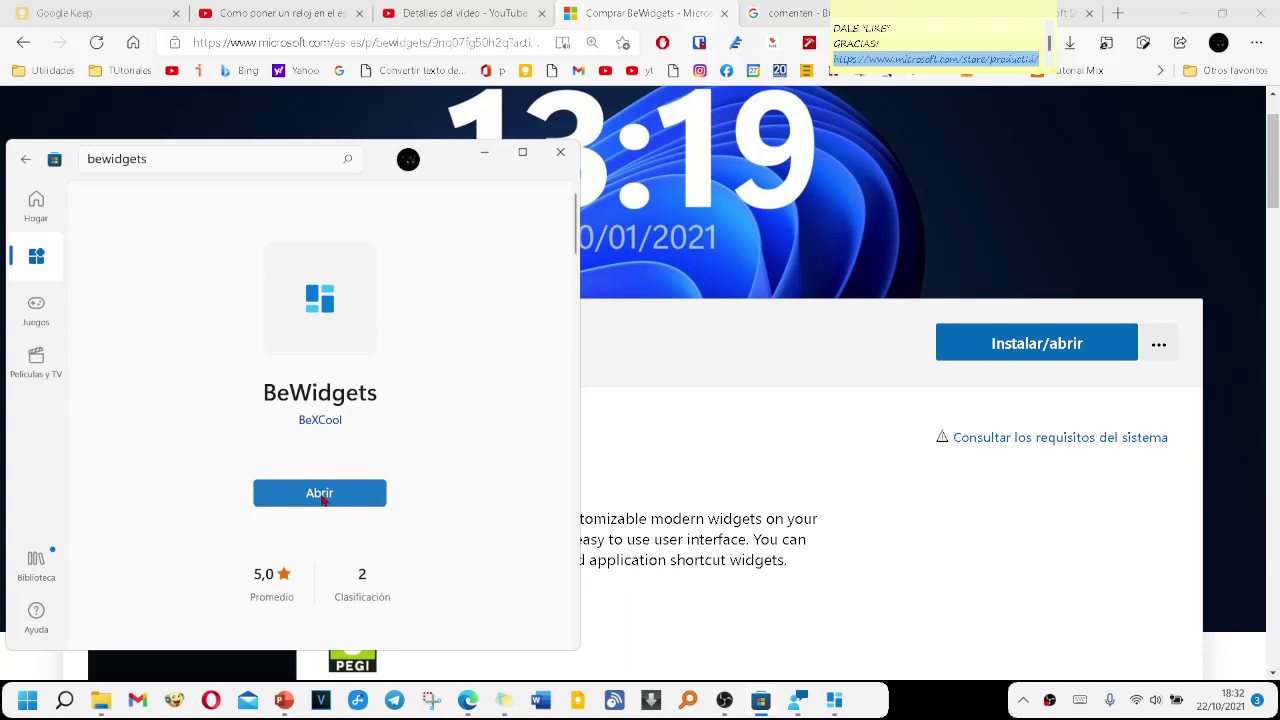
left_click(1183, 13)
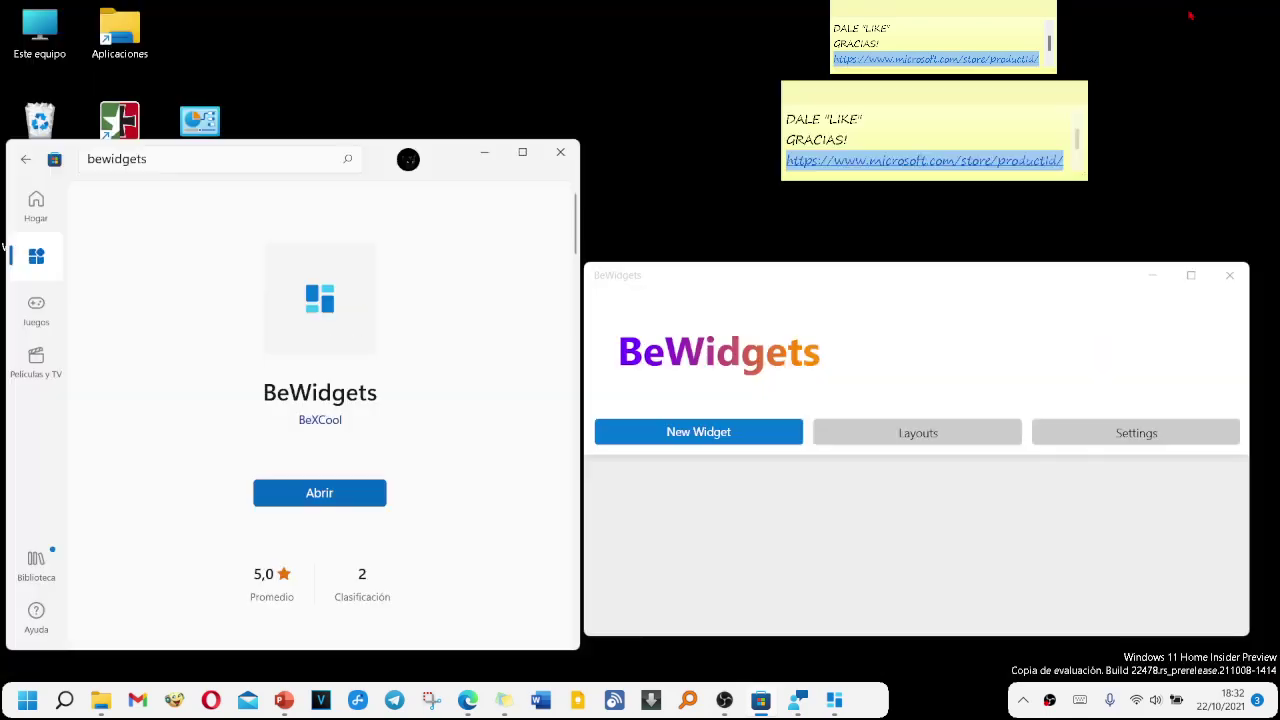
left_click(484, 152)
left_click_drag(862, 285, 502, 221)
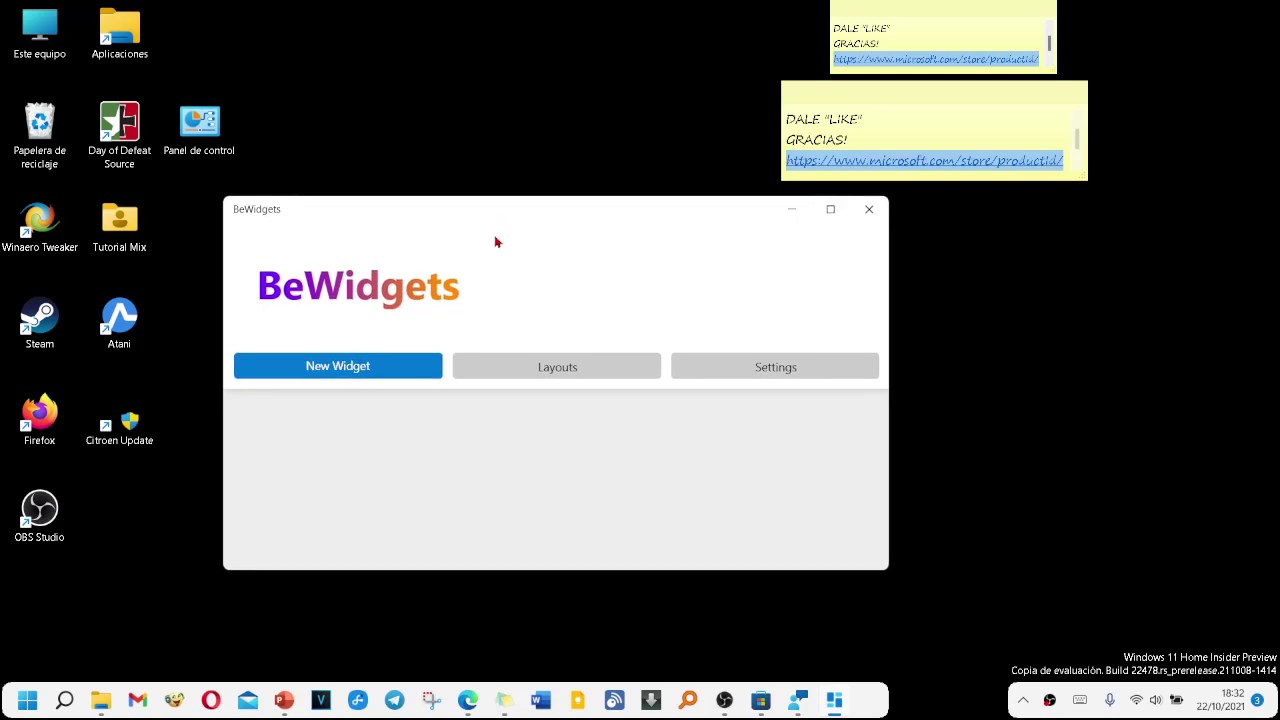
Create a new widget and set its type to Photos Widget.
left_click(401, 372)
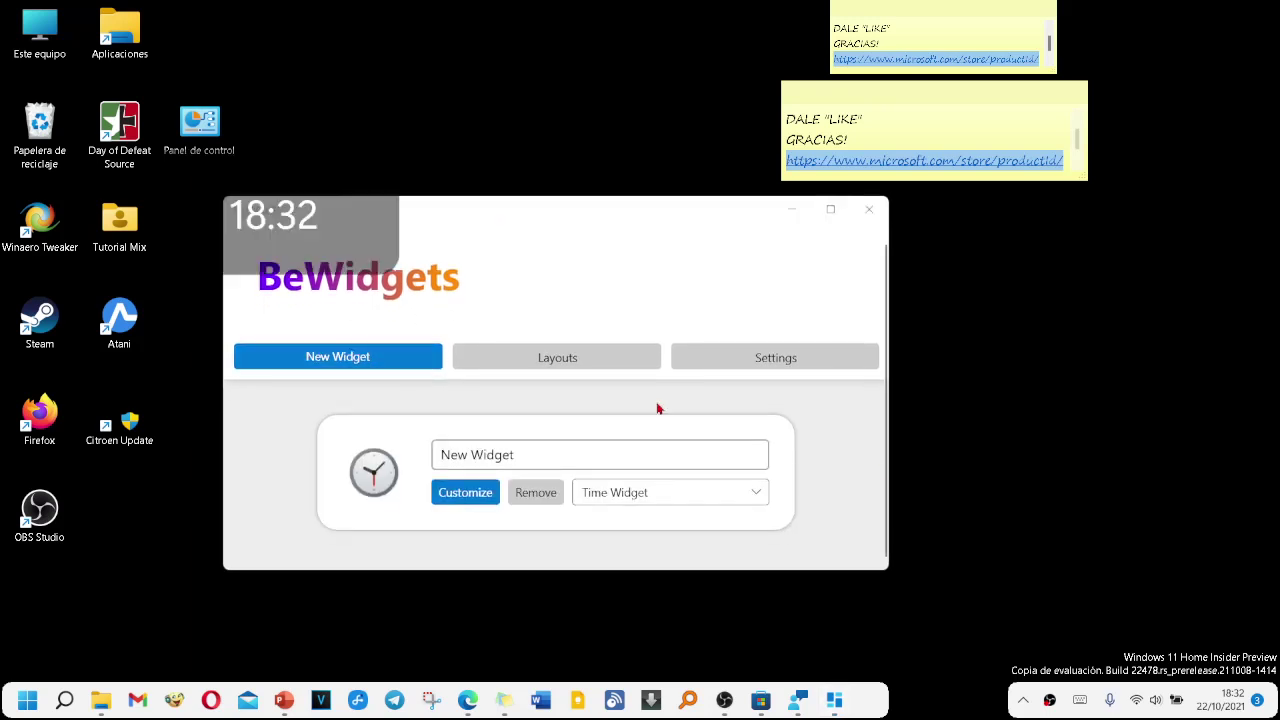
left_click(760, 494)
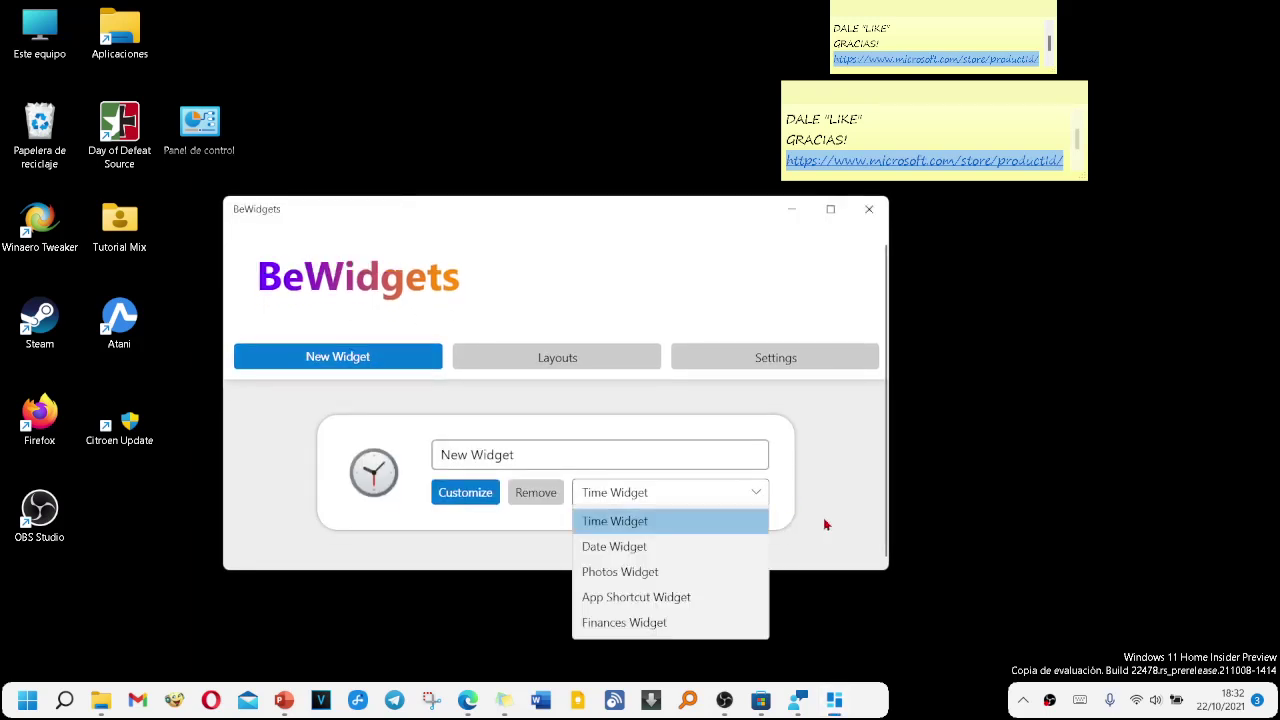
left_click(666, 575)
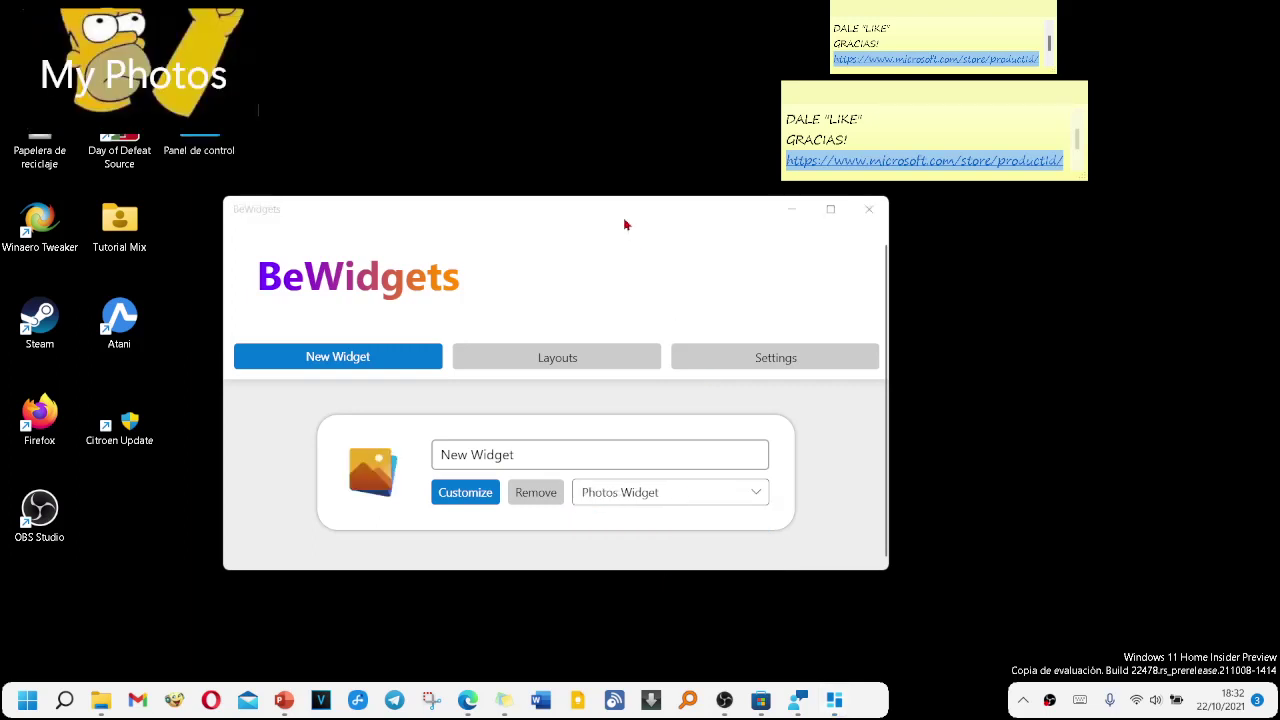
Move the photos widget off the desktop icons and shift the BeWidgets window away from it.
left_click_drag(624, 224, 681, 250)
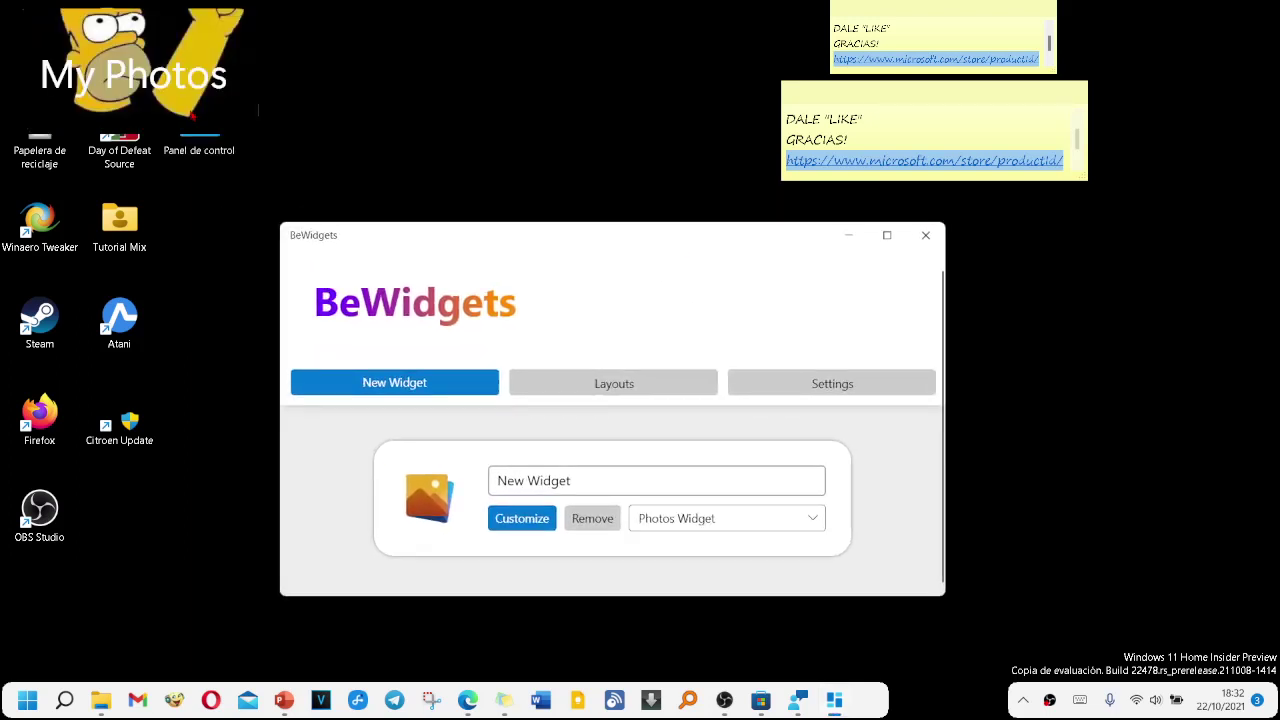
left_click_drag(170, 74, 455, 113)
left_click_drag(528, 252, 781, 289)
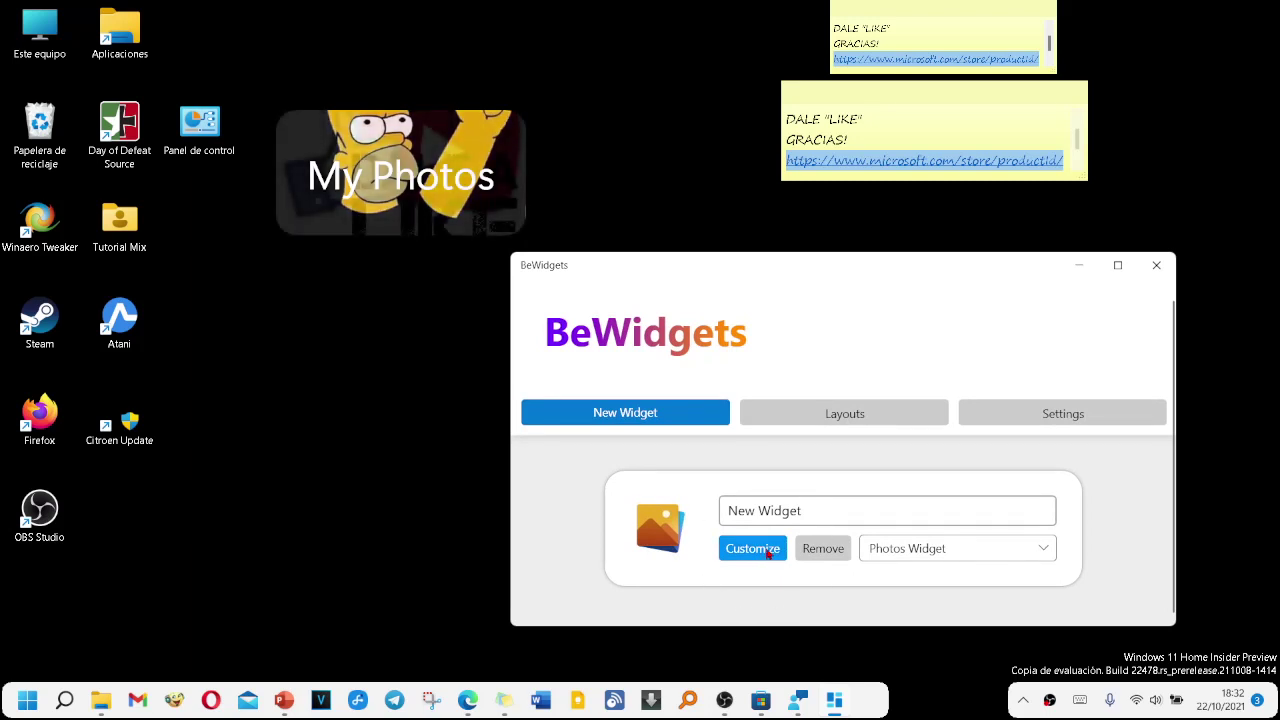
Open the photos widget's customization and set its width to 400 and height to 200.
left_click(765, 551)
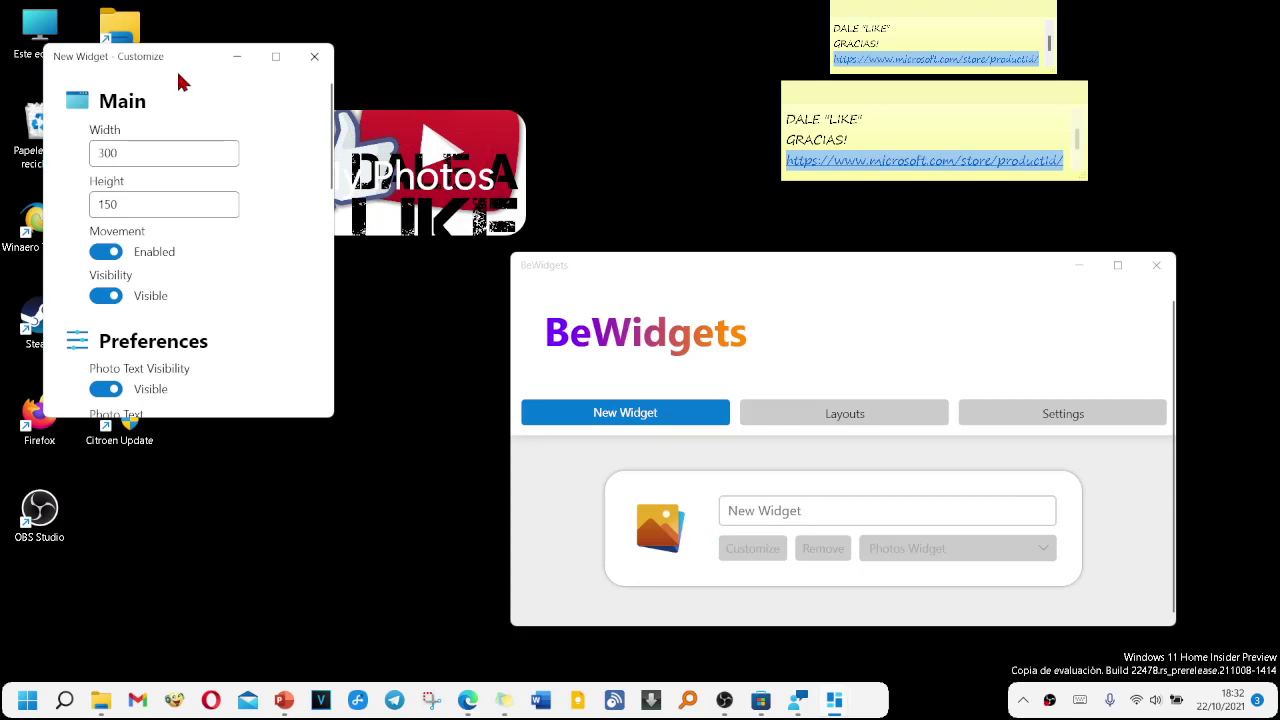
left_click_drag(177, 62, 304, 304)
double_click(289, 393)
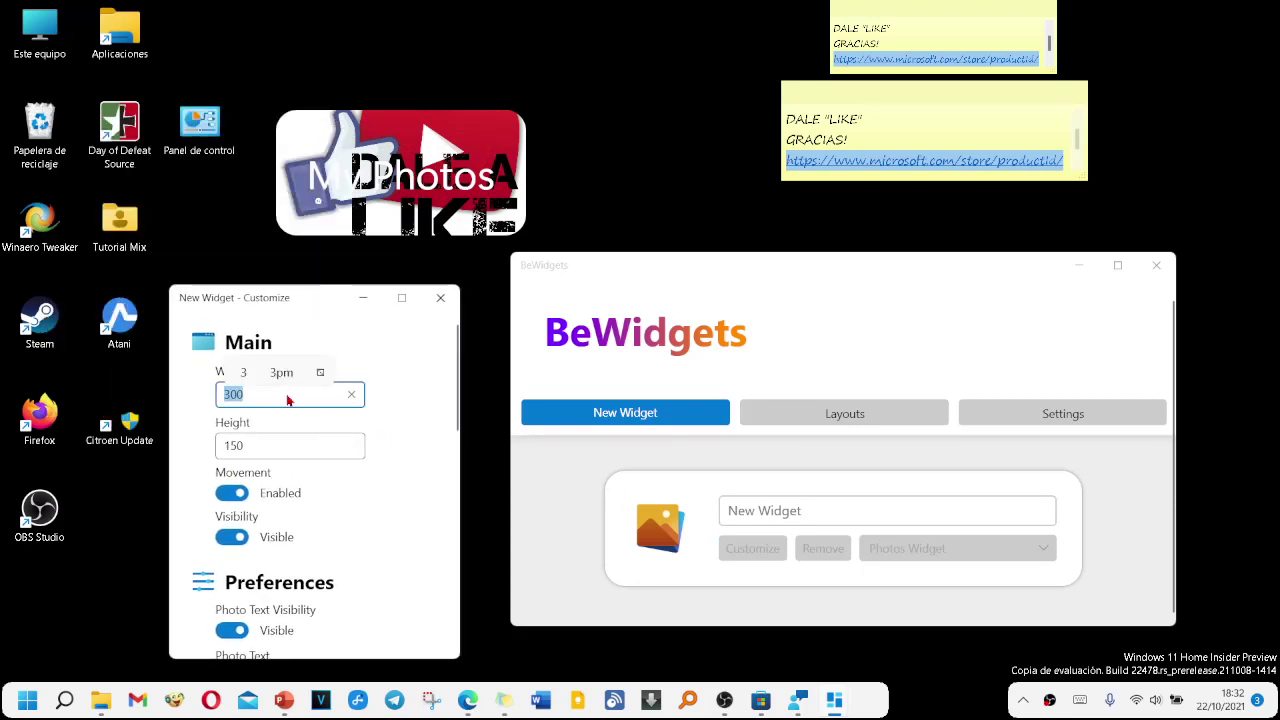
type("4000")
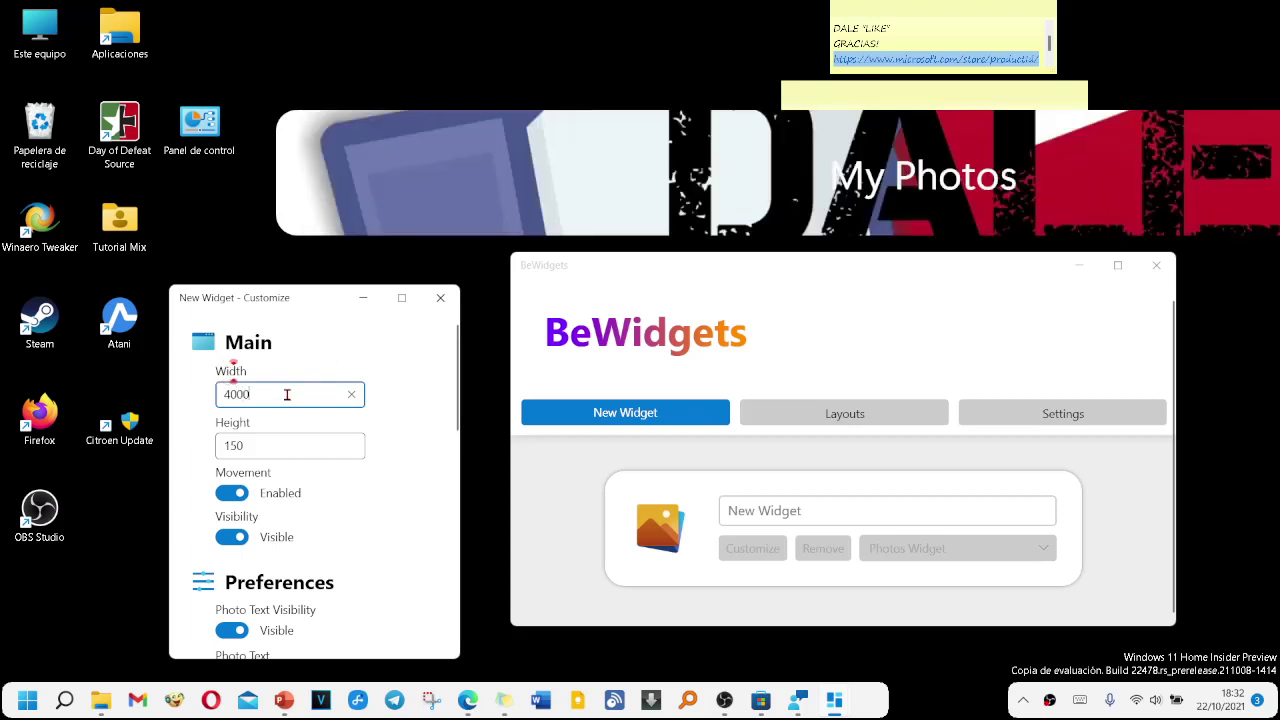
key("BackSpace")
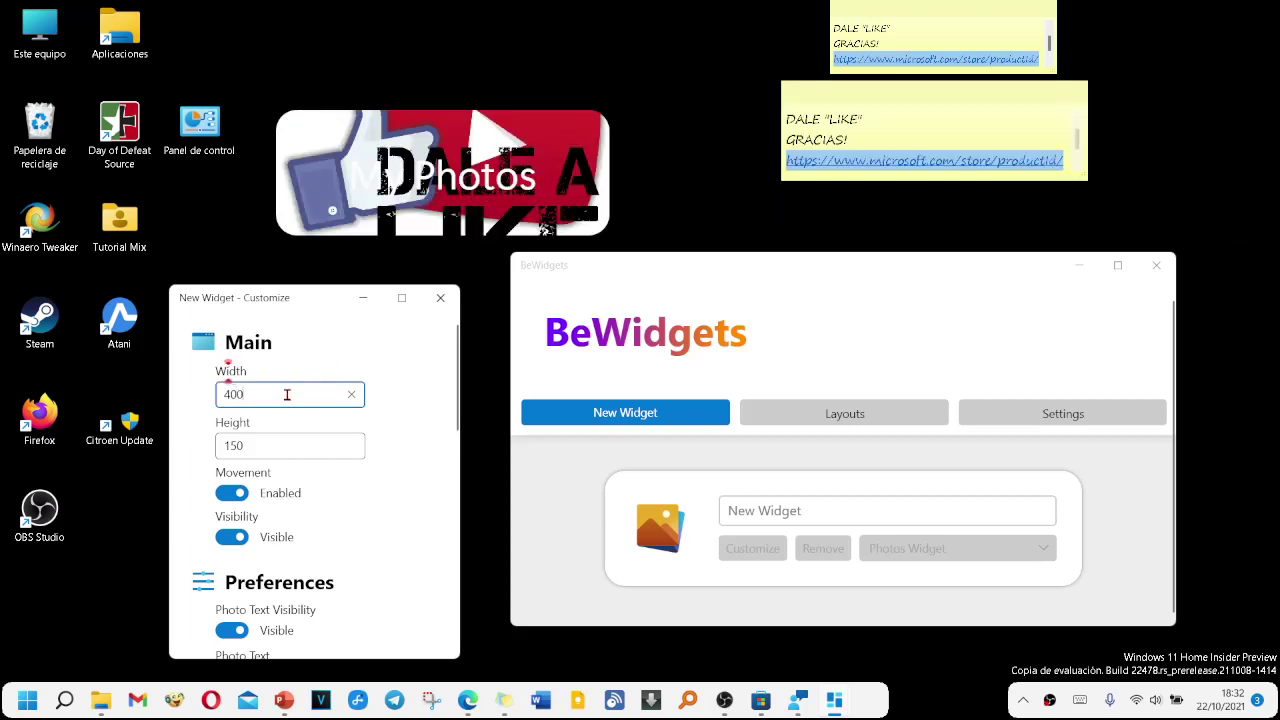
double_click(263, 445)
type("200")
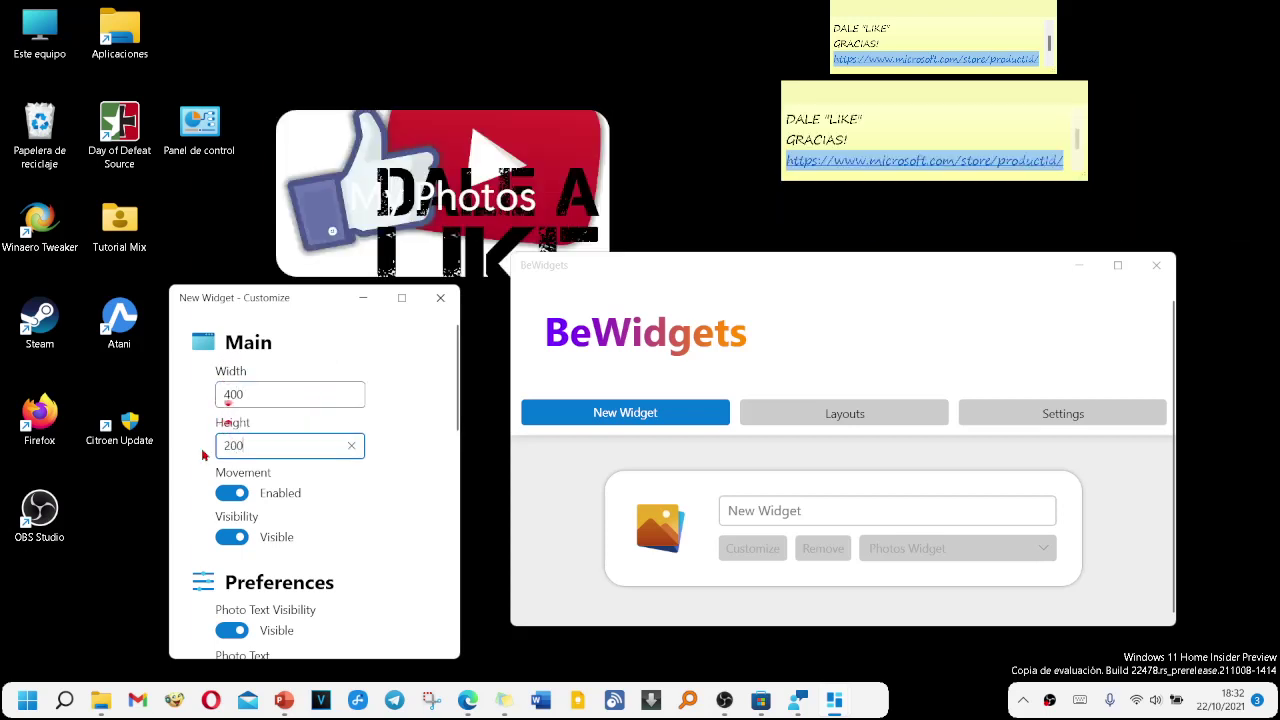
Move the resized photos widget higher on the desktop and disable its movement, keeping its visibility on.
scroll(349, 466, "down", 1)
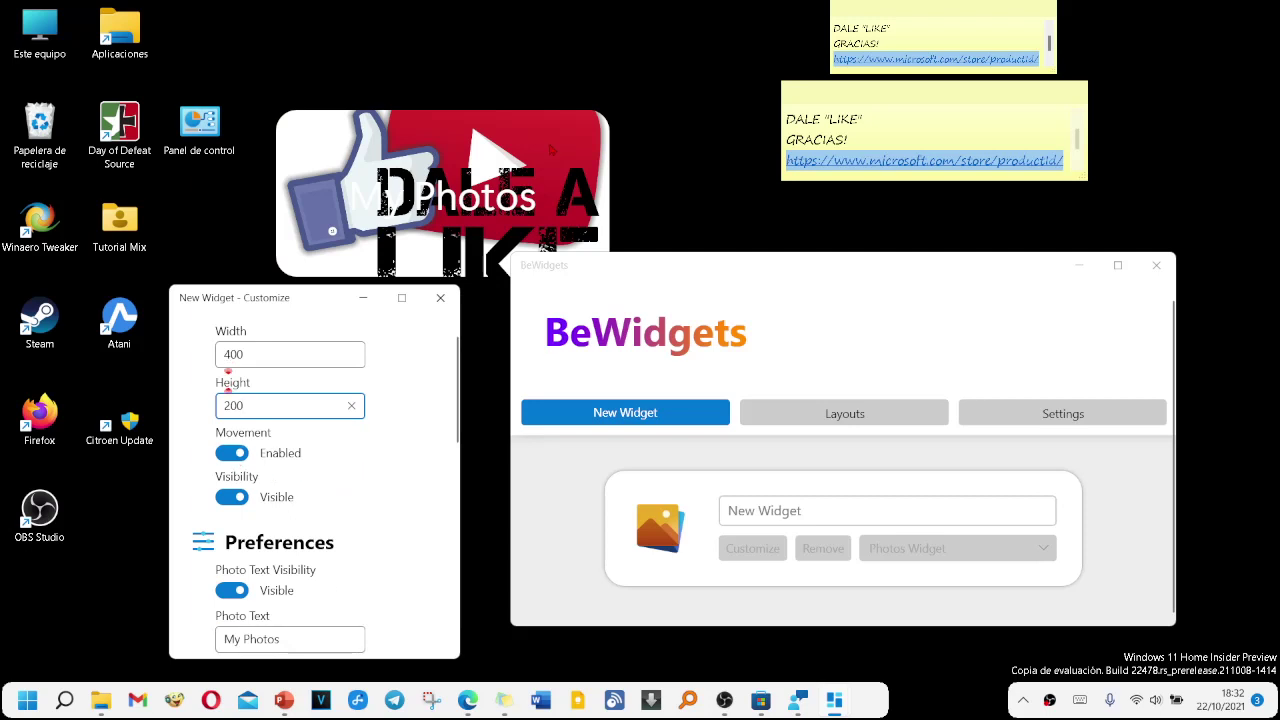
left_click_drag(482, 150, 458, 96)
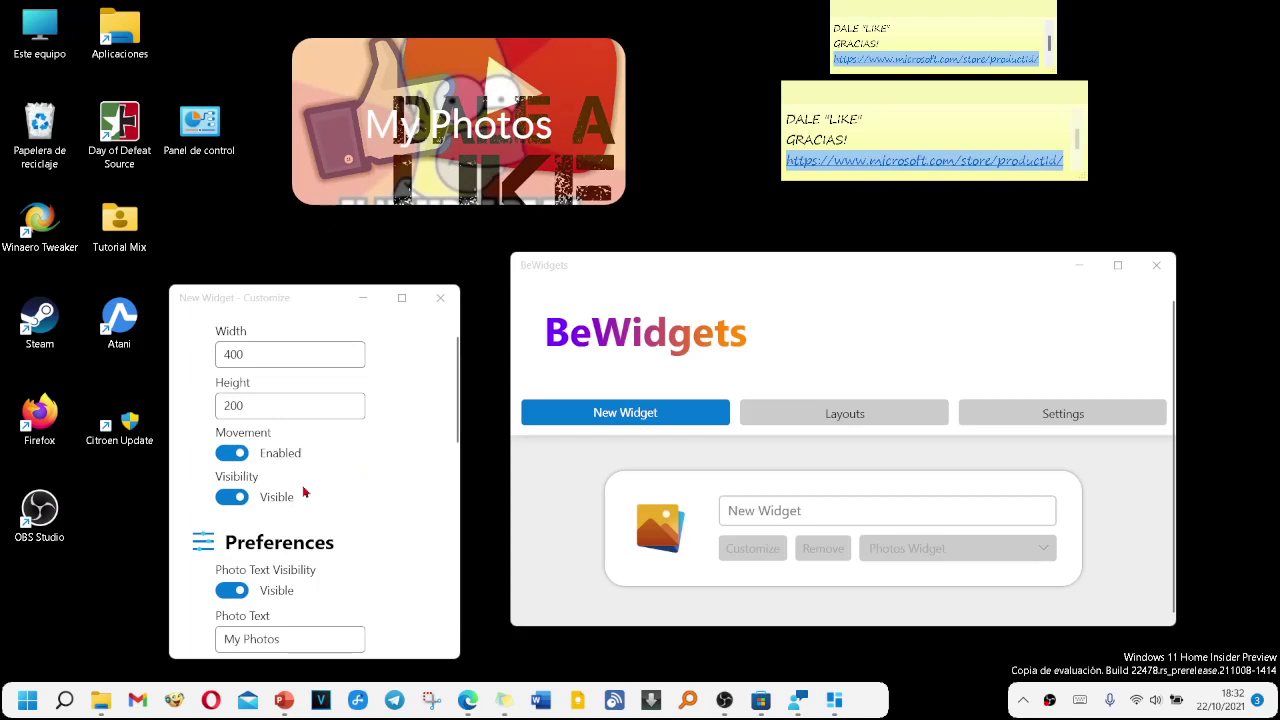
left_click(233, 453)
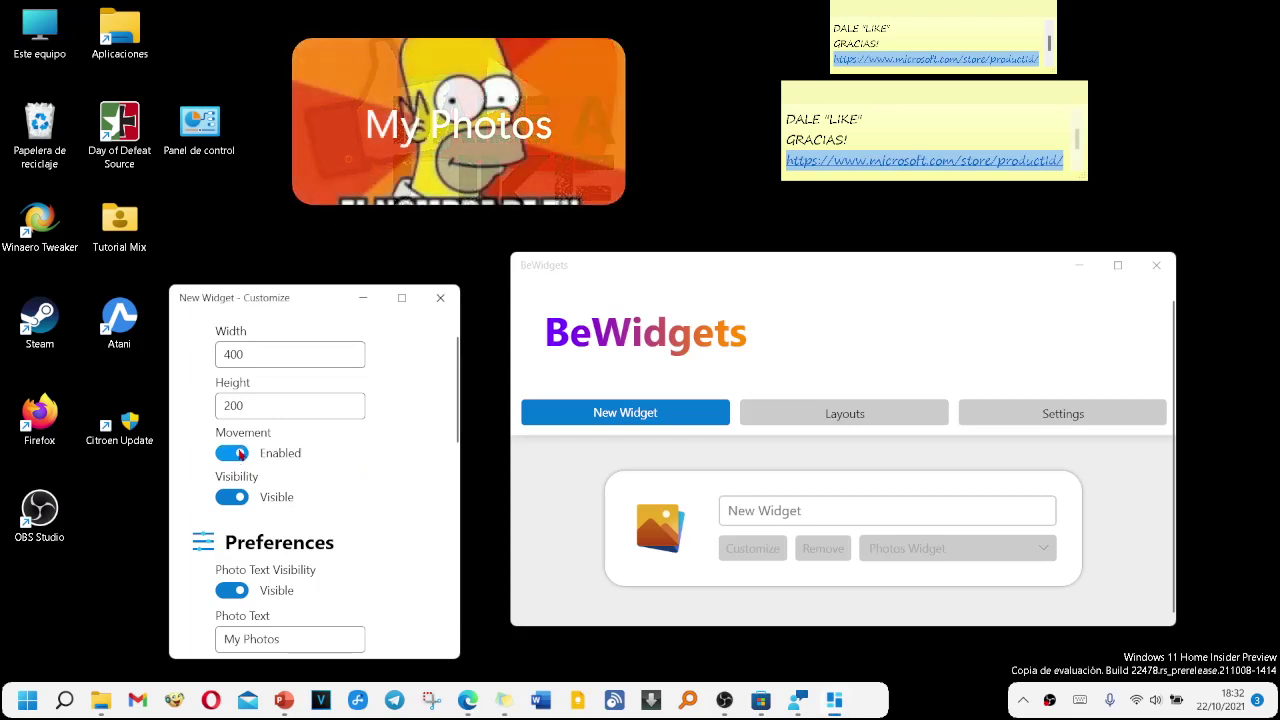
left_click(234, 453)
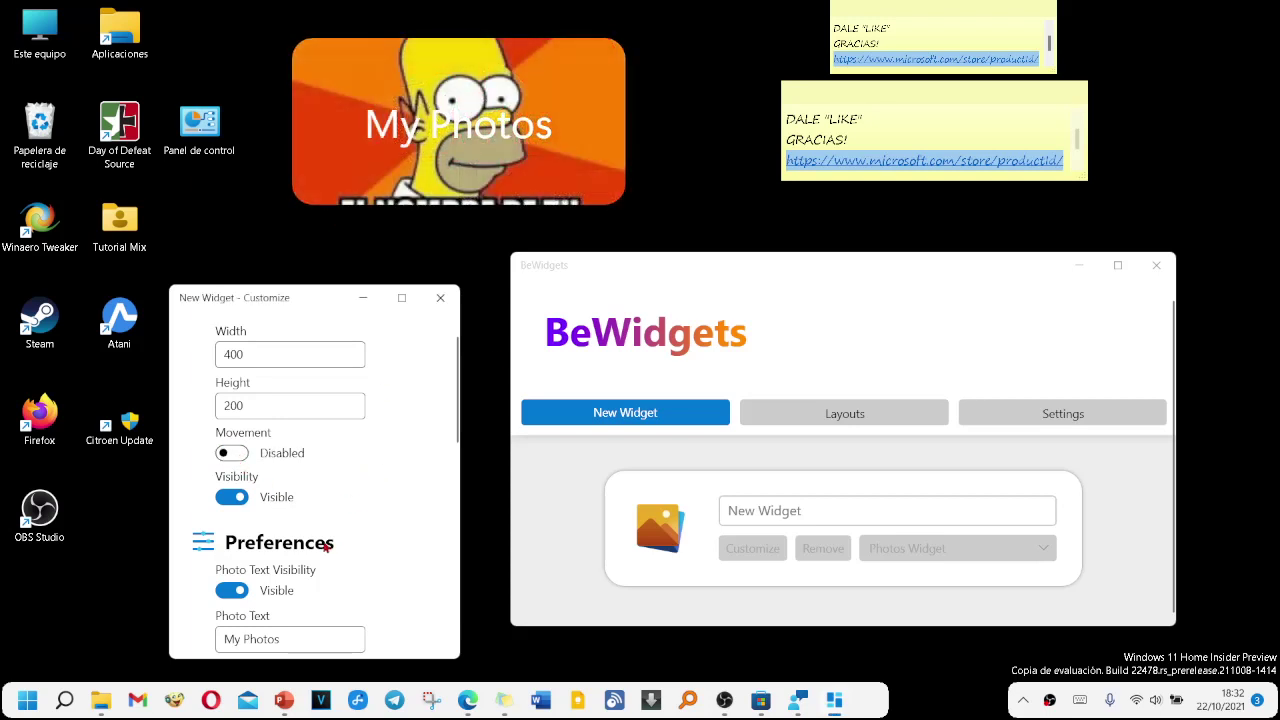
left_click(238, 498)
left_click(227, 498)
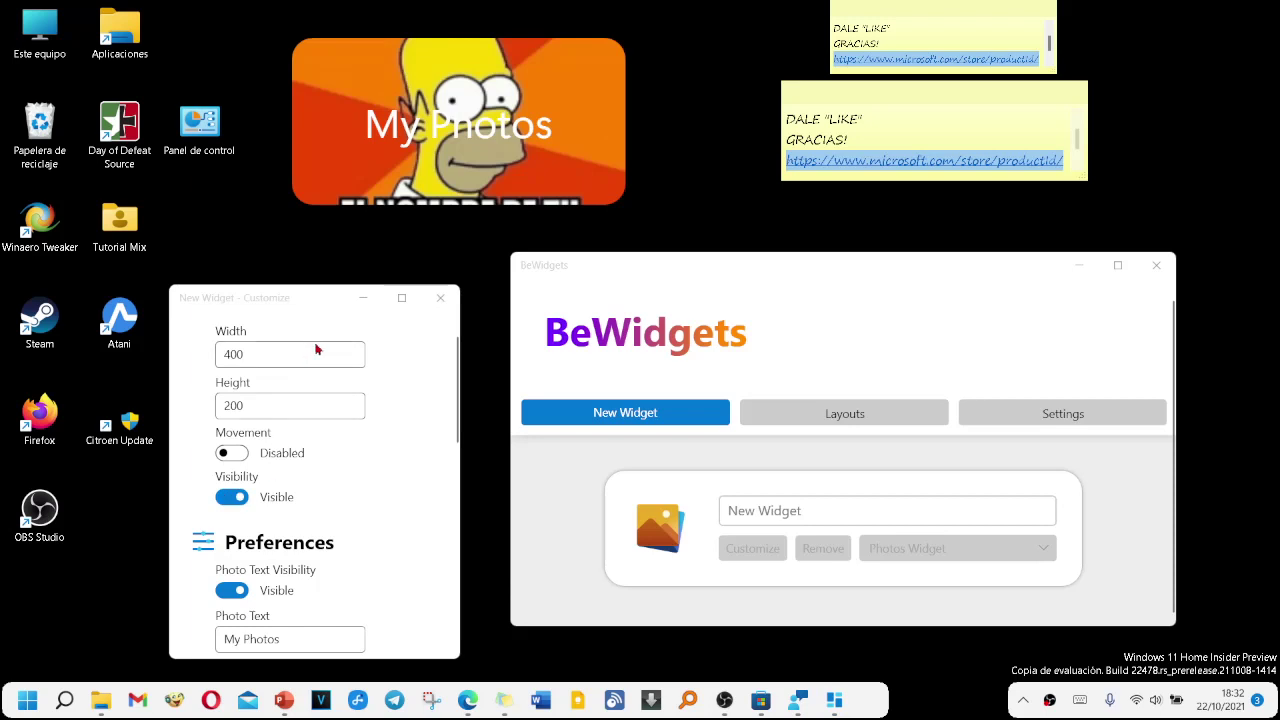
Change the widget's photo text to "fotos".
scroll(314, 350, "down", 3)
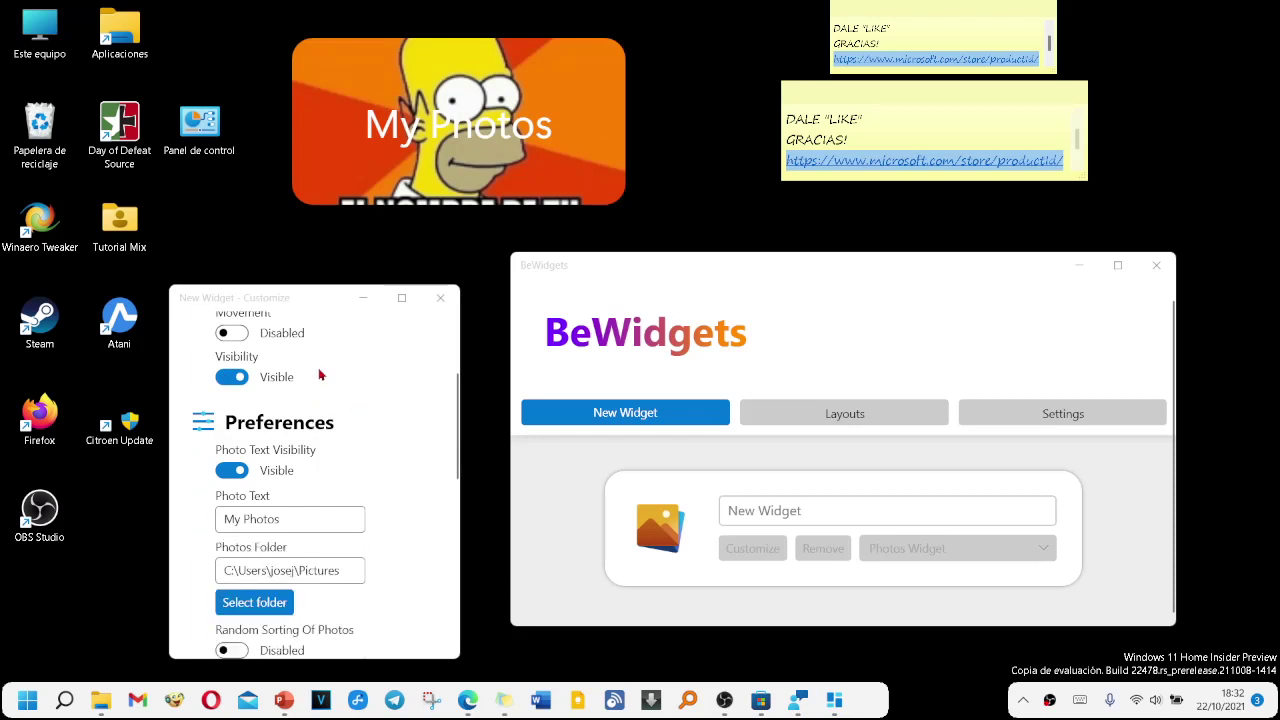
scroll(305, 420, "down", 1)
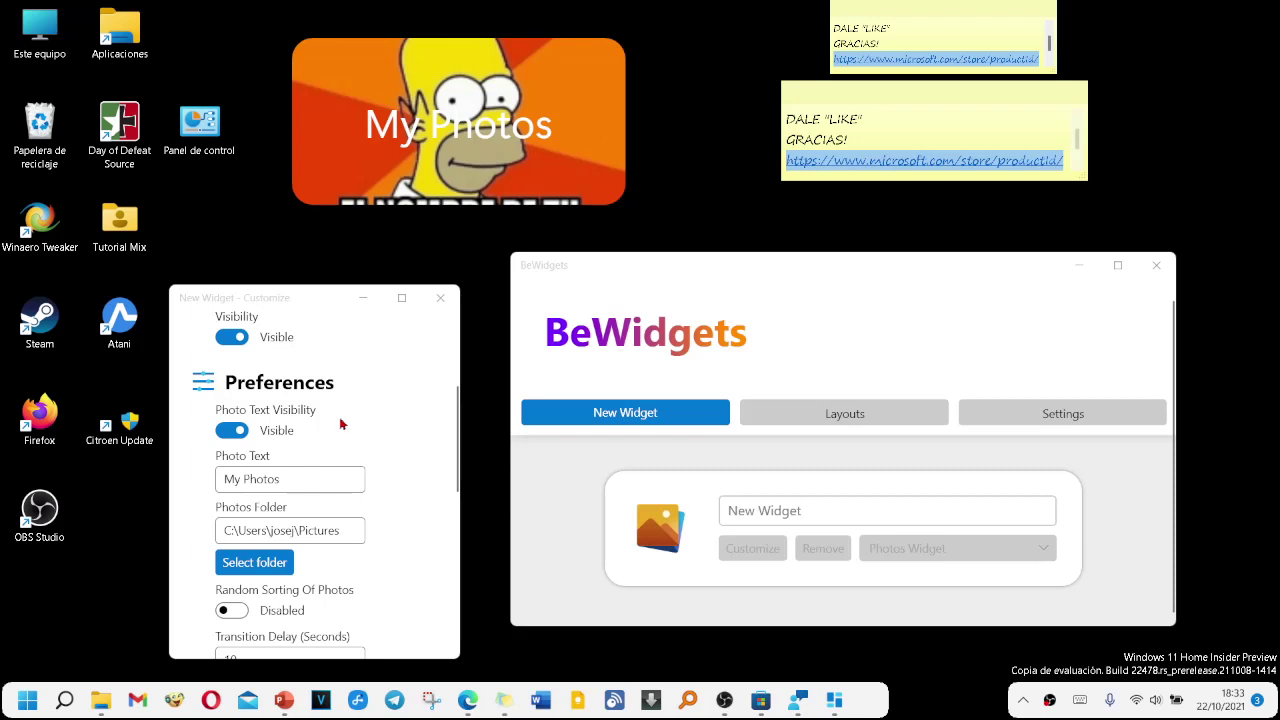
scroll(340, 425, "down", 1)
left_click_drag(337, 440, 210, 442)
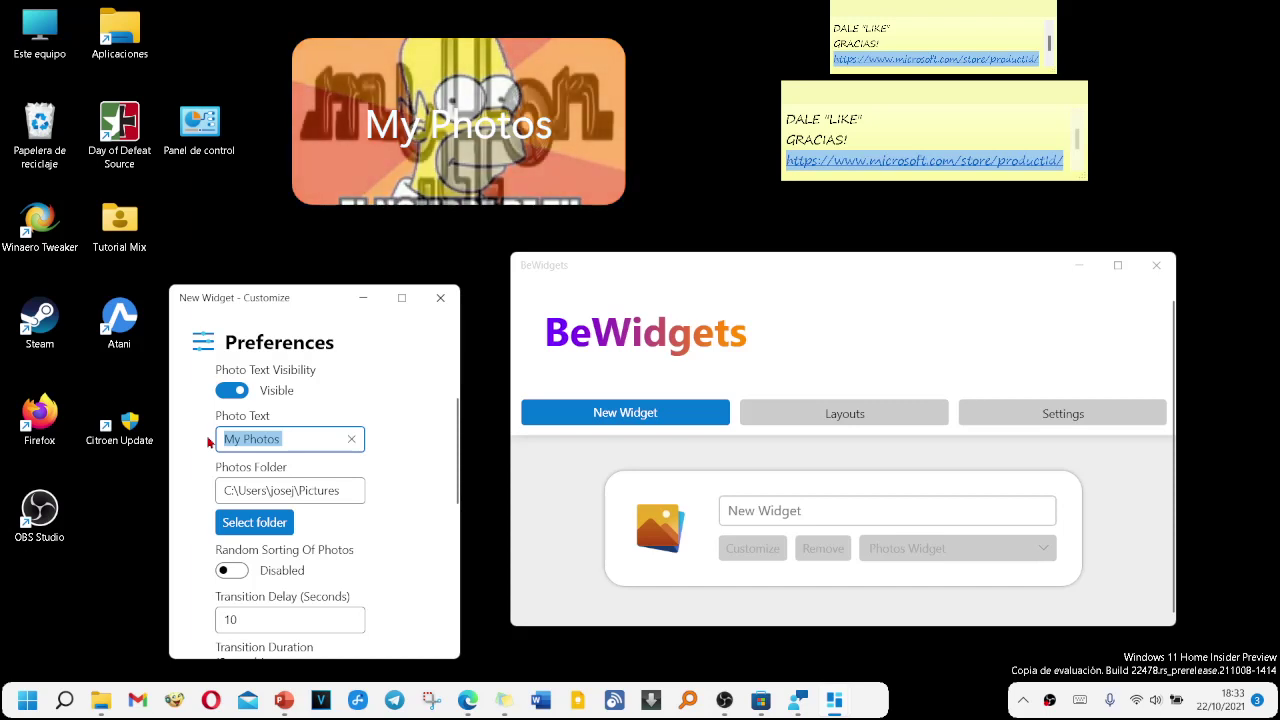
type("fotos")
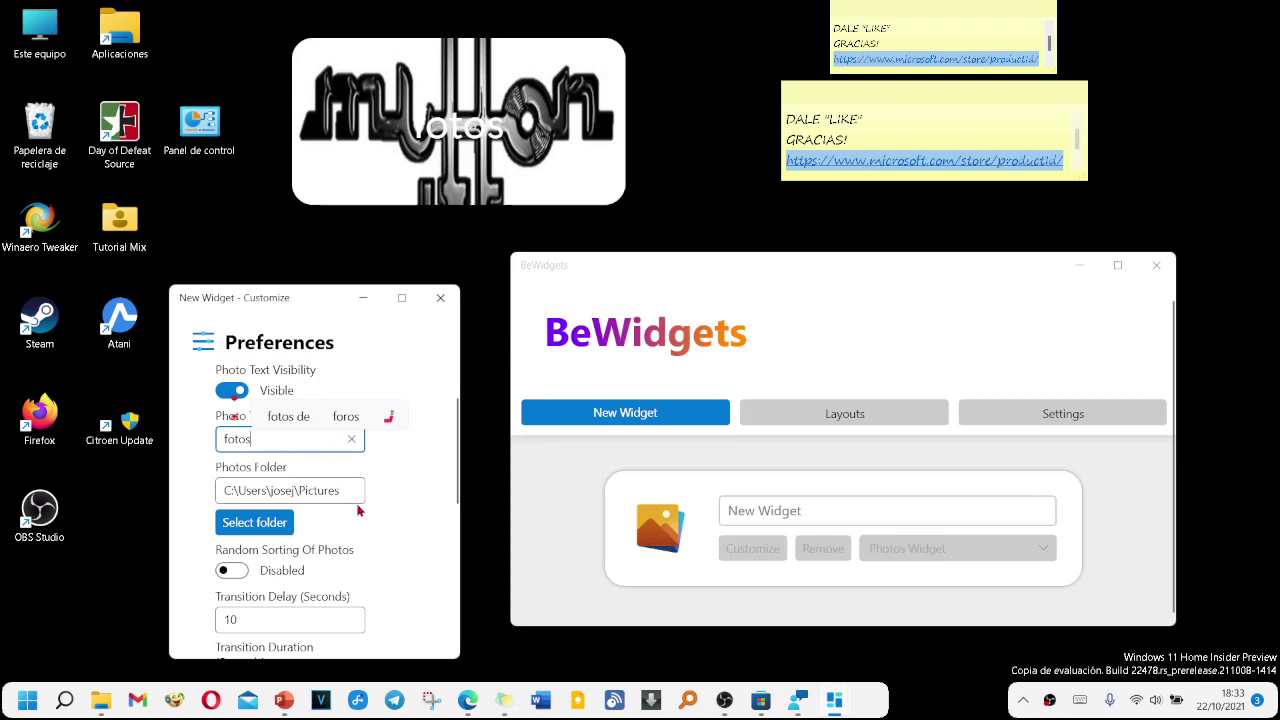
Examine the photos folder picker without choosing a folder, and review the transition and appearance settings.
left_click(286, 523)
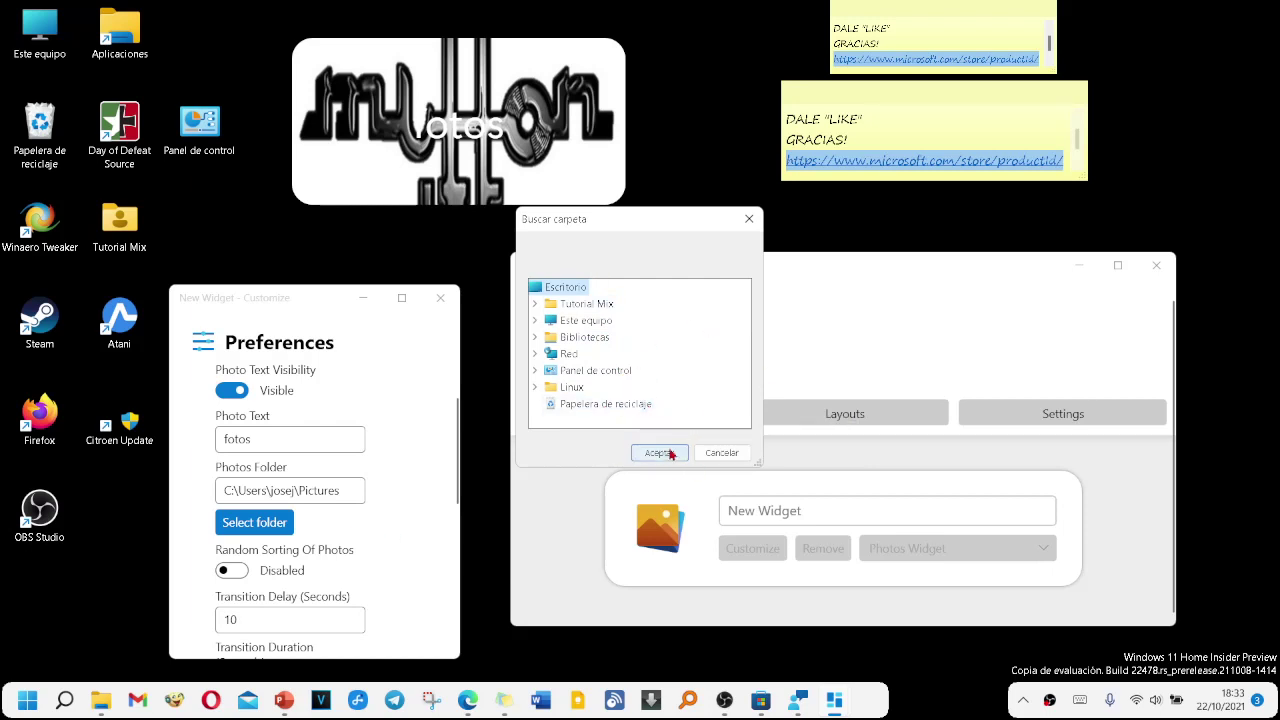
left_click(749, 218)
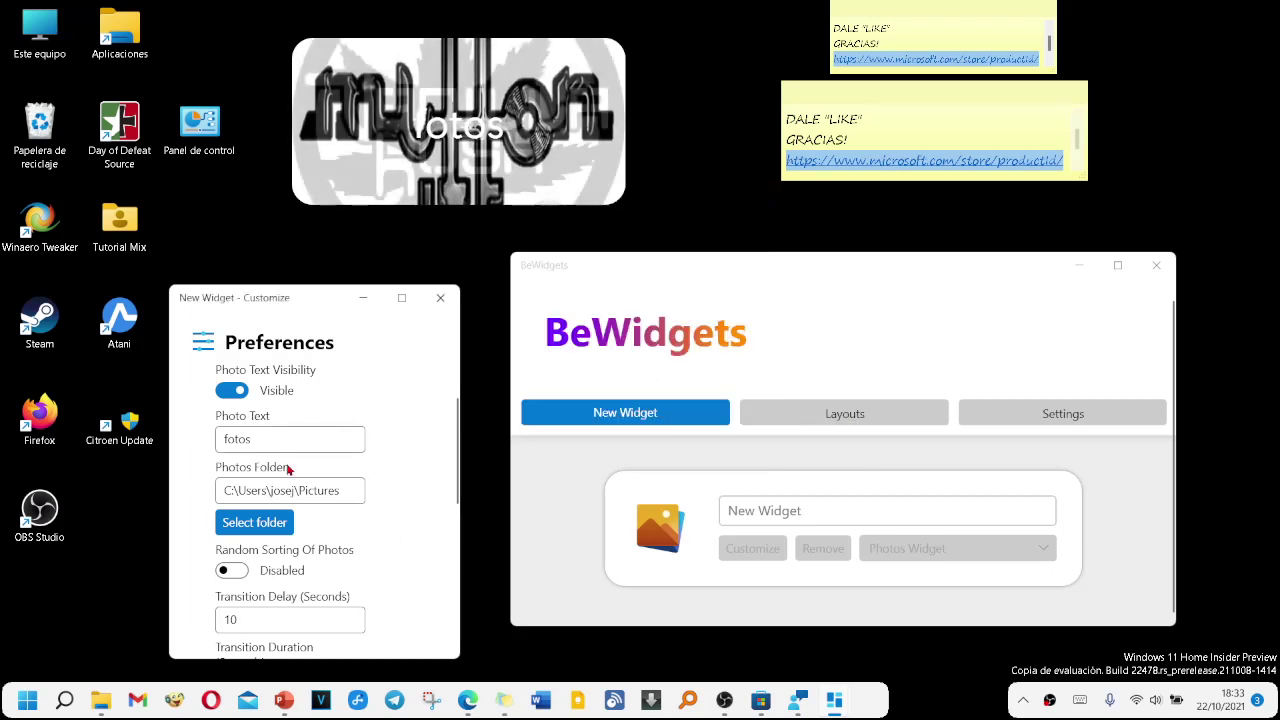
scroll(300, 436, "down", 6)
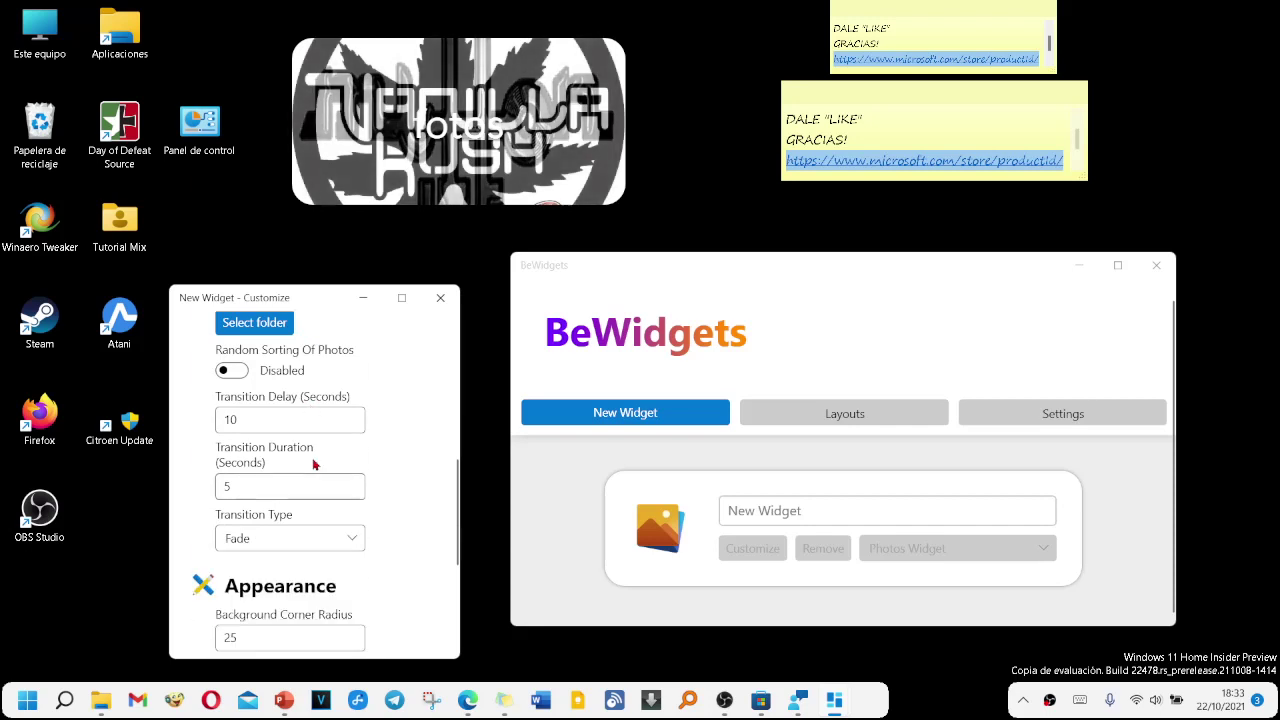
scroll(313, 466, "down", 2)
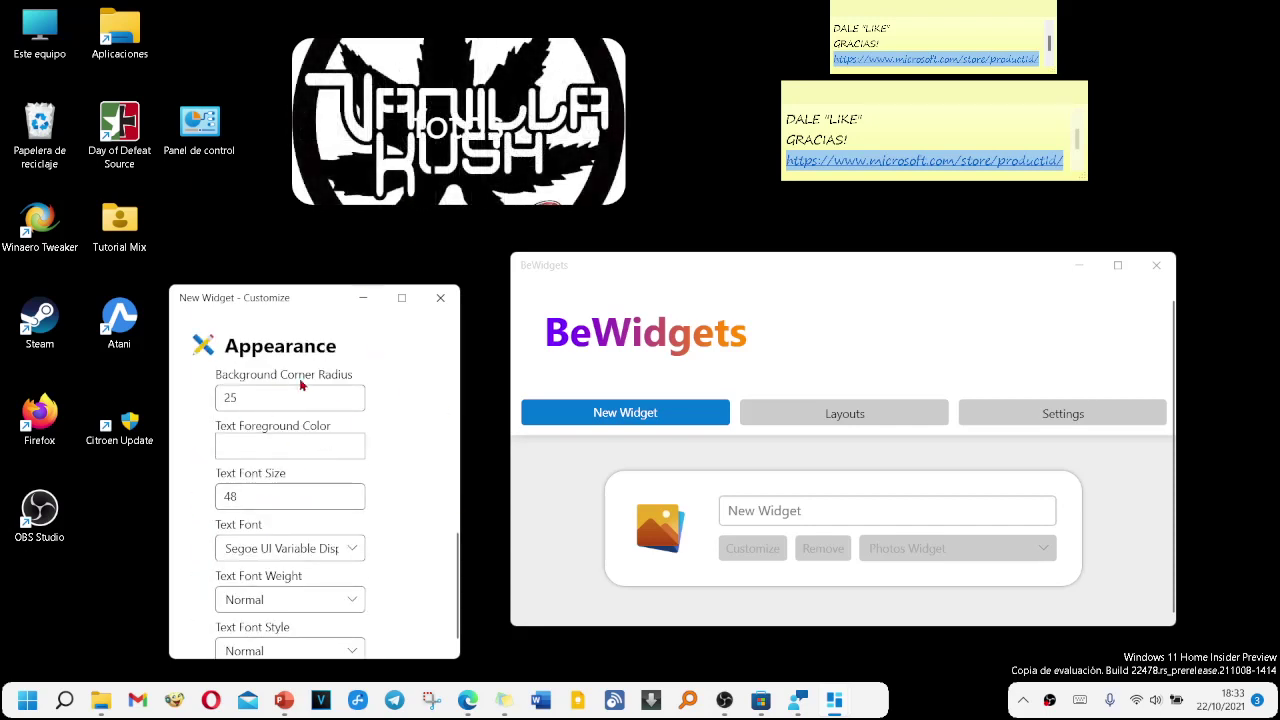
scroll(312, 528, "down", 1)
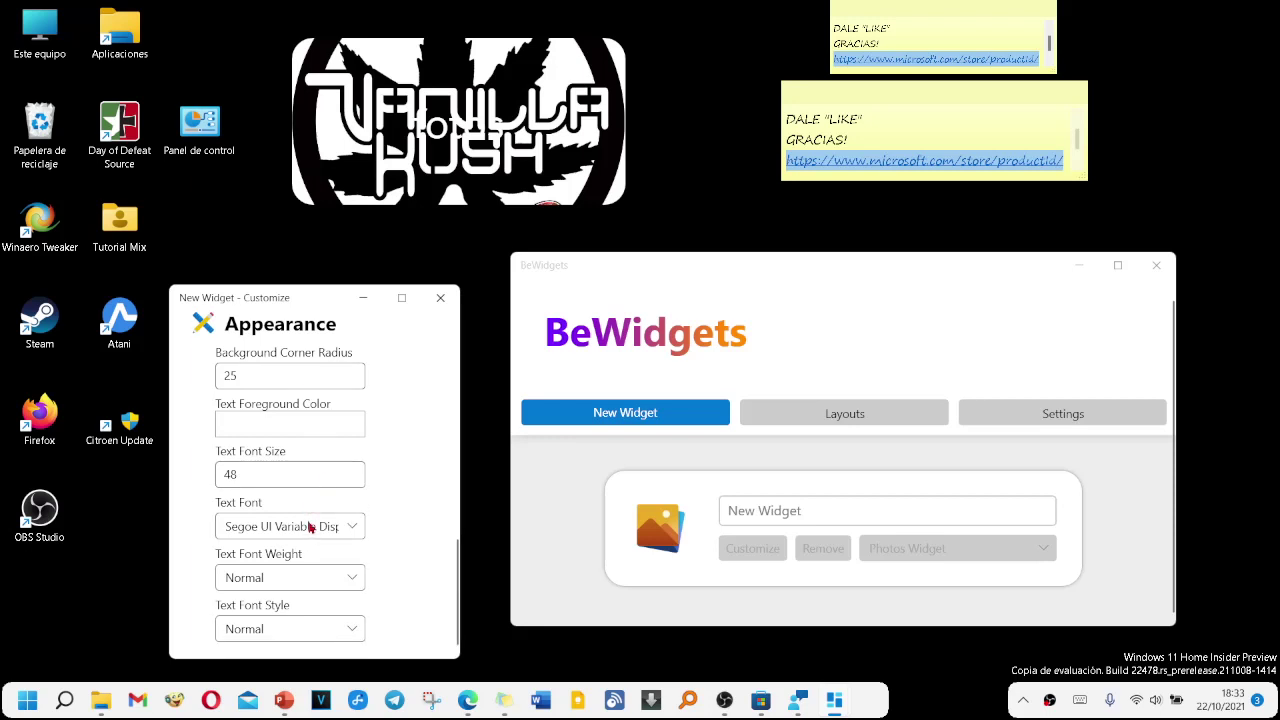
Turn off the photo text visibility so no caption is drawn over the pictures.
scroll(310, 528, "up", 3)
scroll(310, 528, "up", 5)
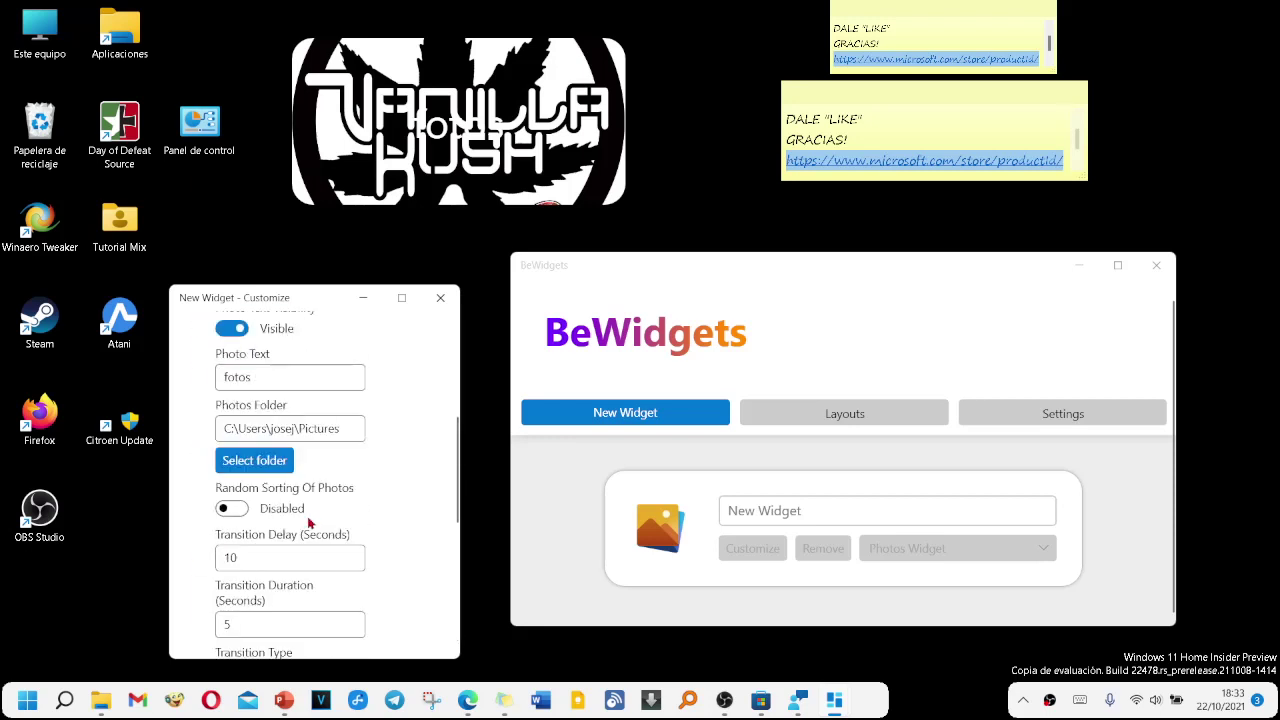
scroll(250, 510, "up", 2)
scroll(254, 503, "up", 1)
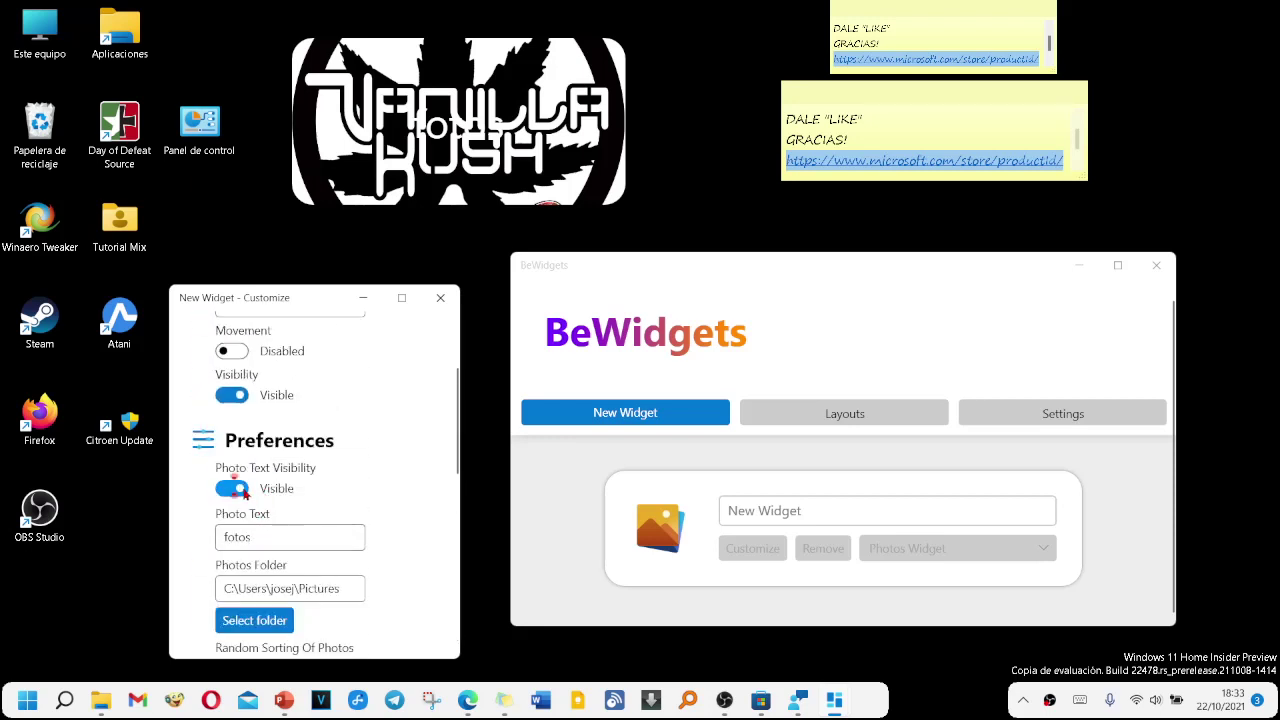
left_click(240, 490)
Set the widget's transition delay to 3 seconds.
scroll(260, 488, "down", 5)
left_click(285, 478)
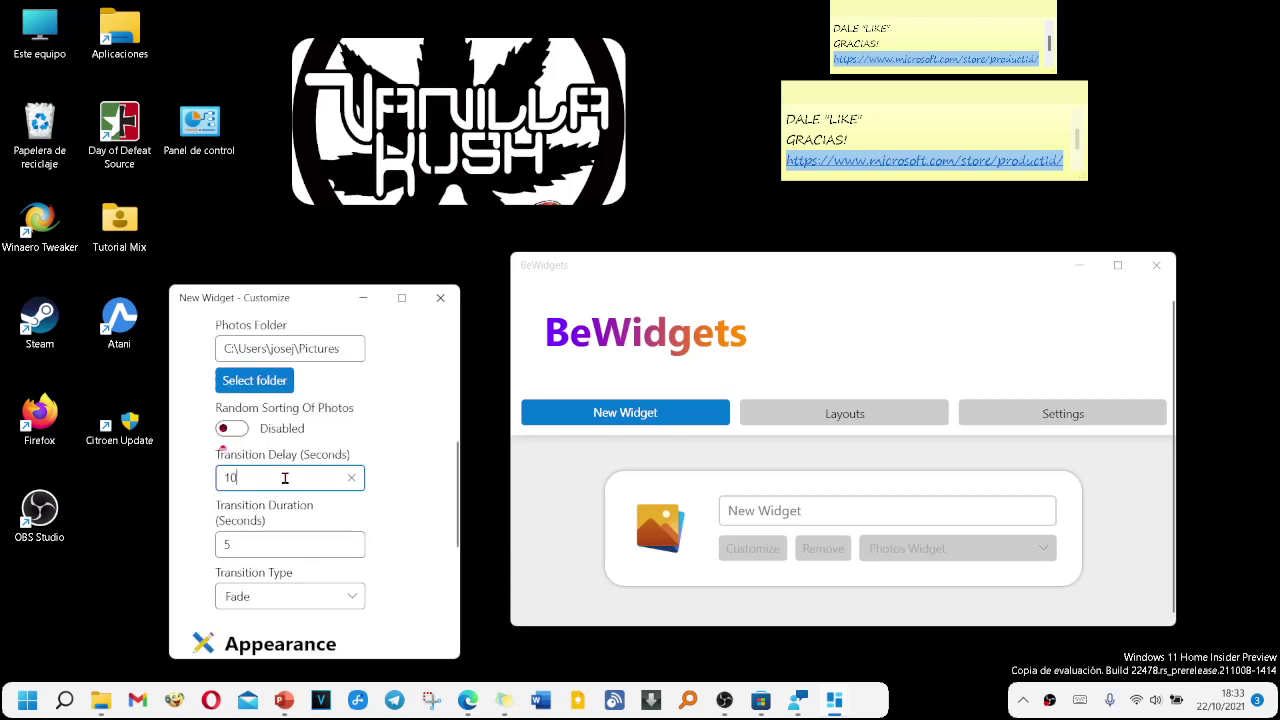
left_click_drag(237, 478, 220, 483)
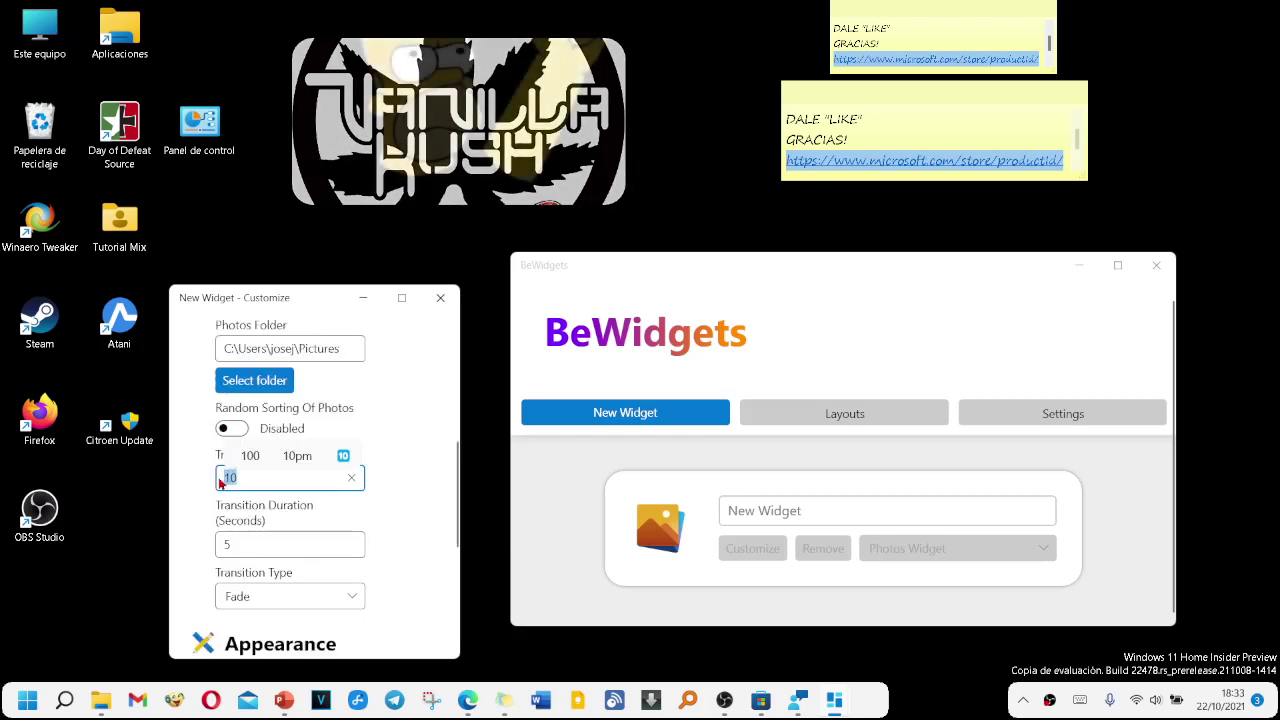
type("3")
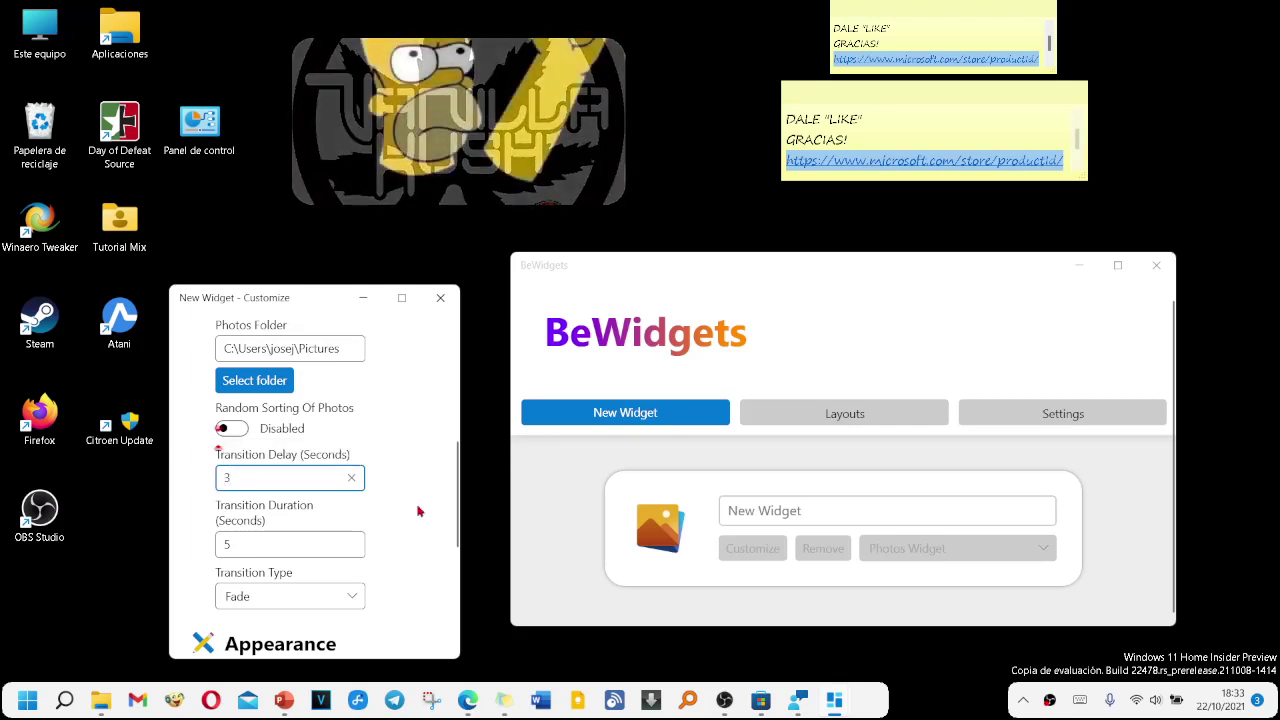
Set the widget's transition duration to 4 seconds and, after trying Cut and Fade, set the transition type to Push Out.
double_click(263, 544)
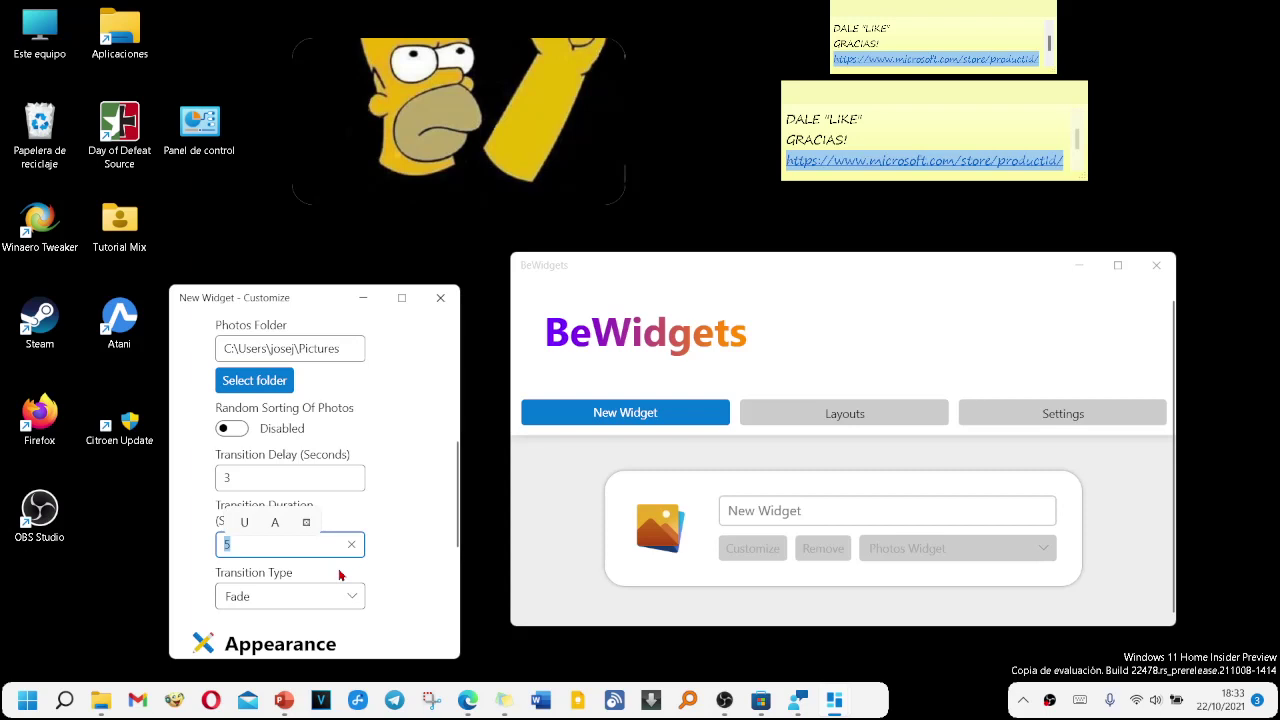
type("4")
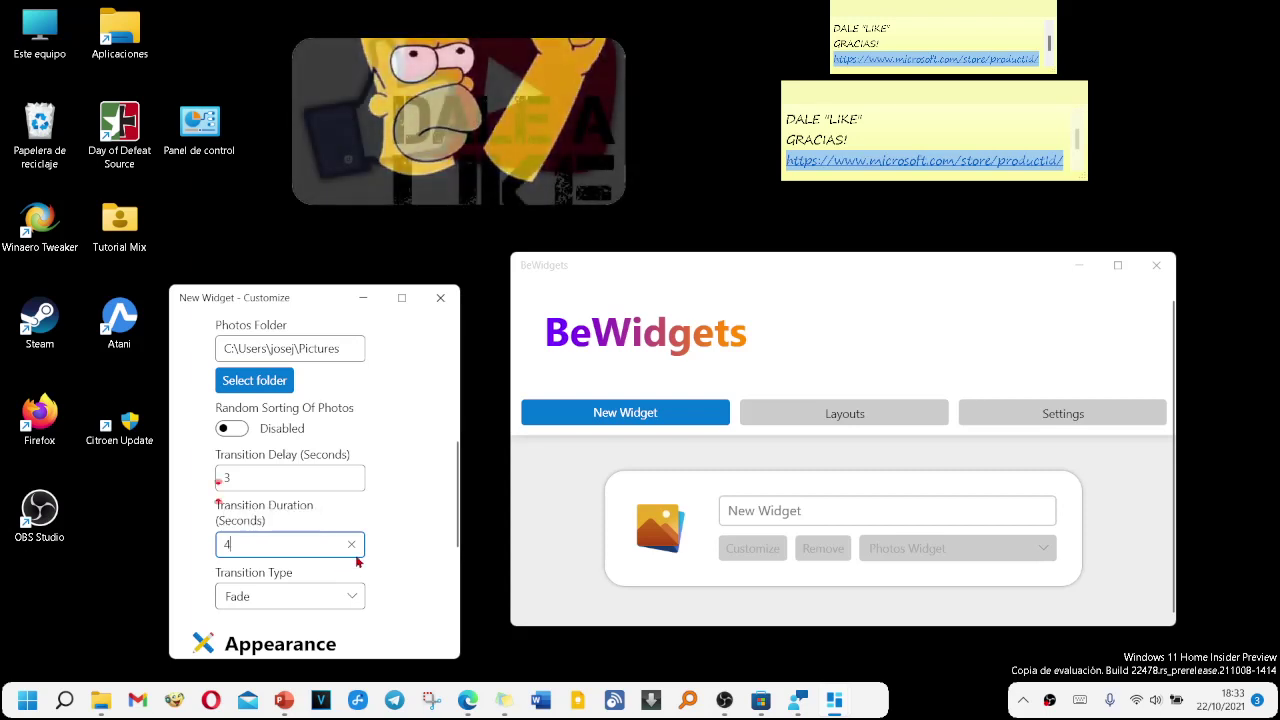
scroll(350, 505, "down", 1)
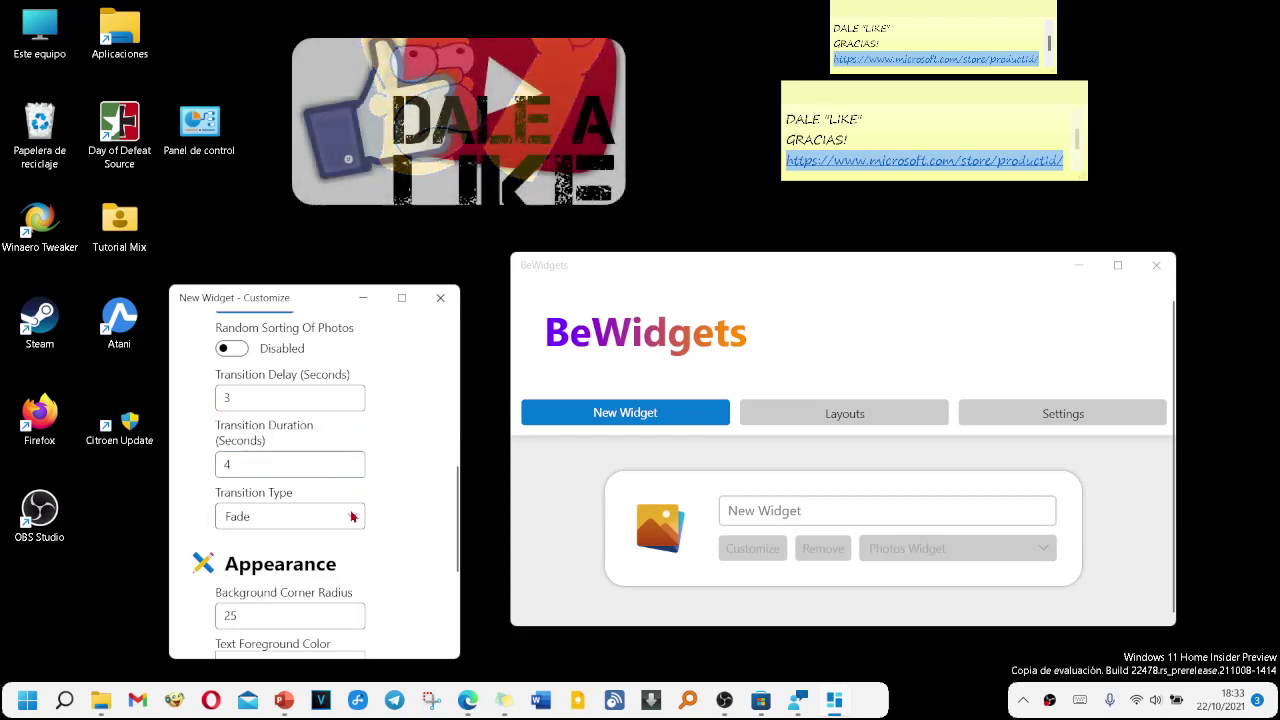
left_click(352, 516)
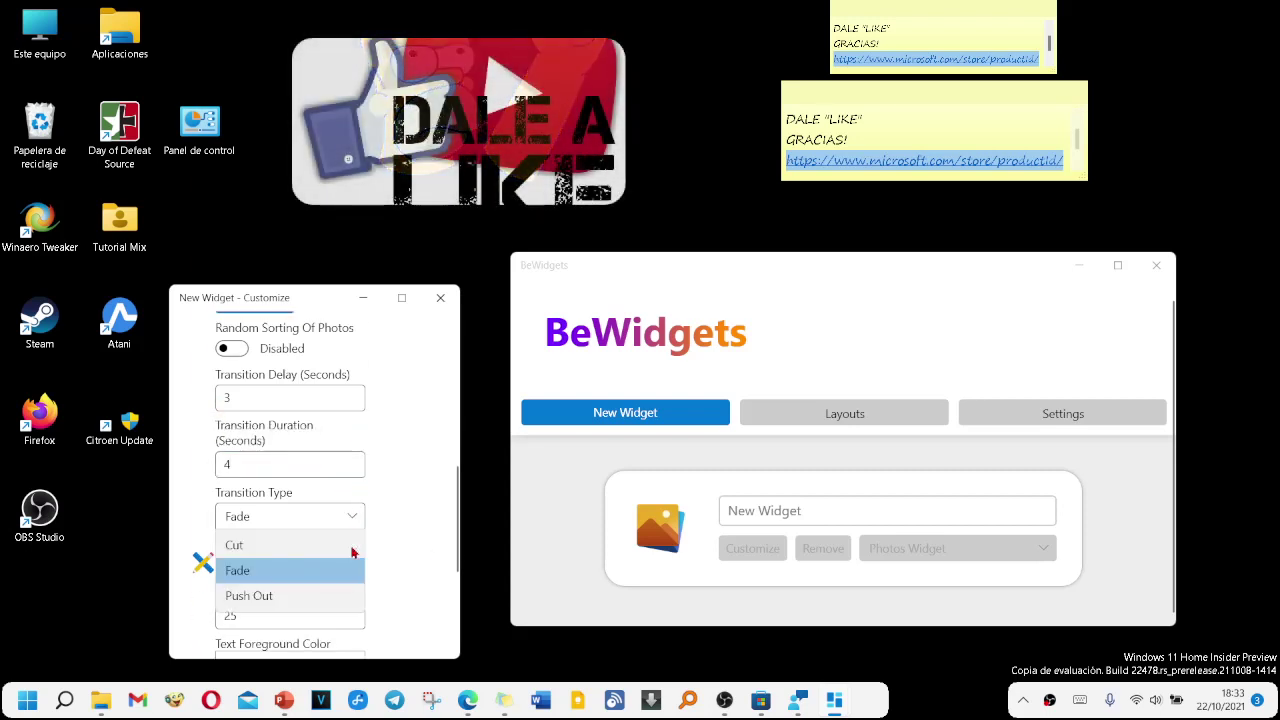
left_click(264, 546)
left_click(278, 519)
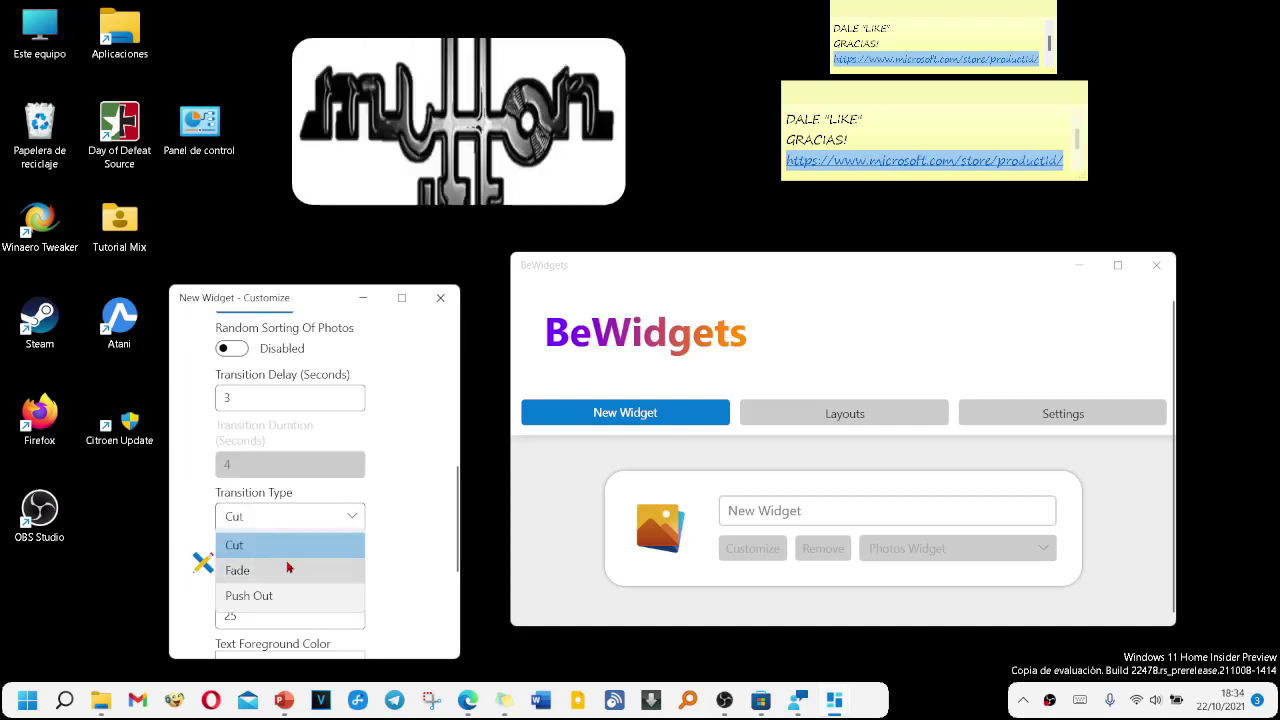
left_click(293, 576)
left_click(323, 517)
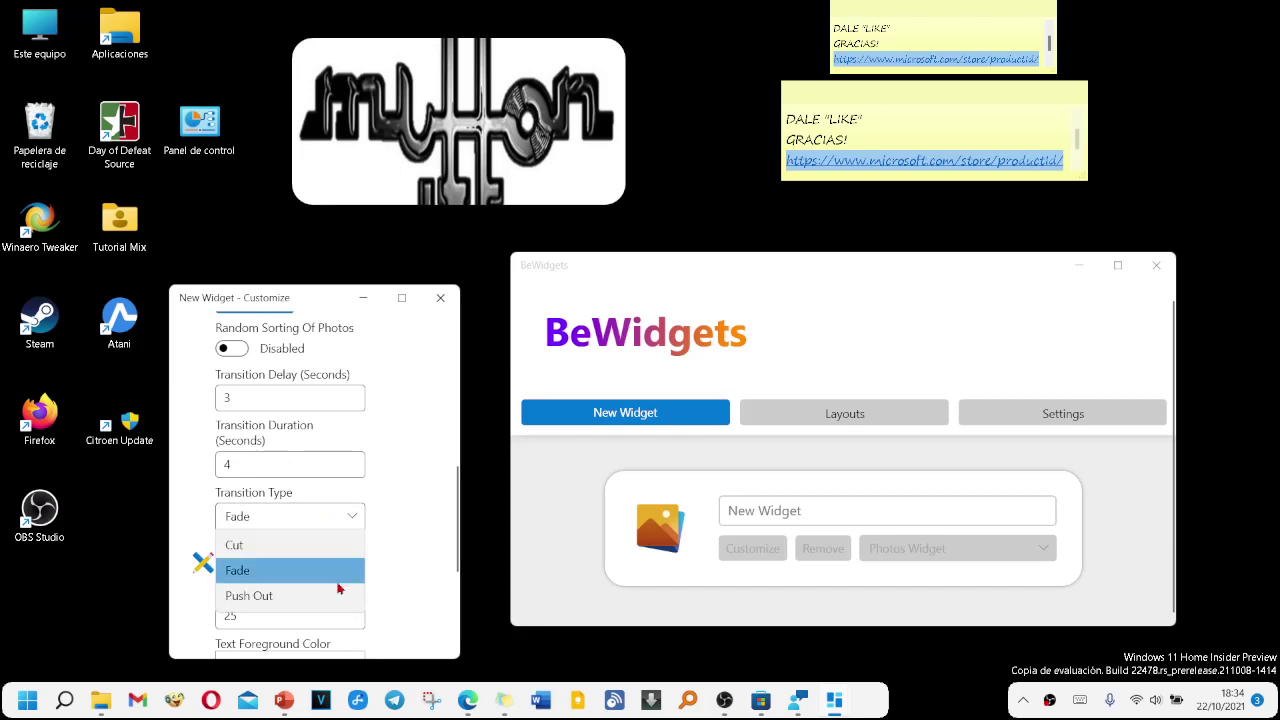
left_click(324, 596)
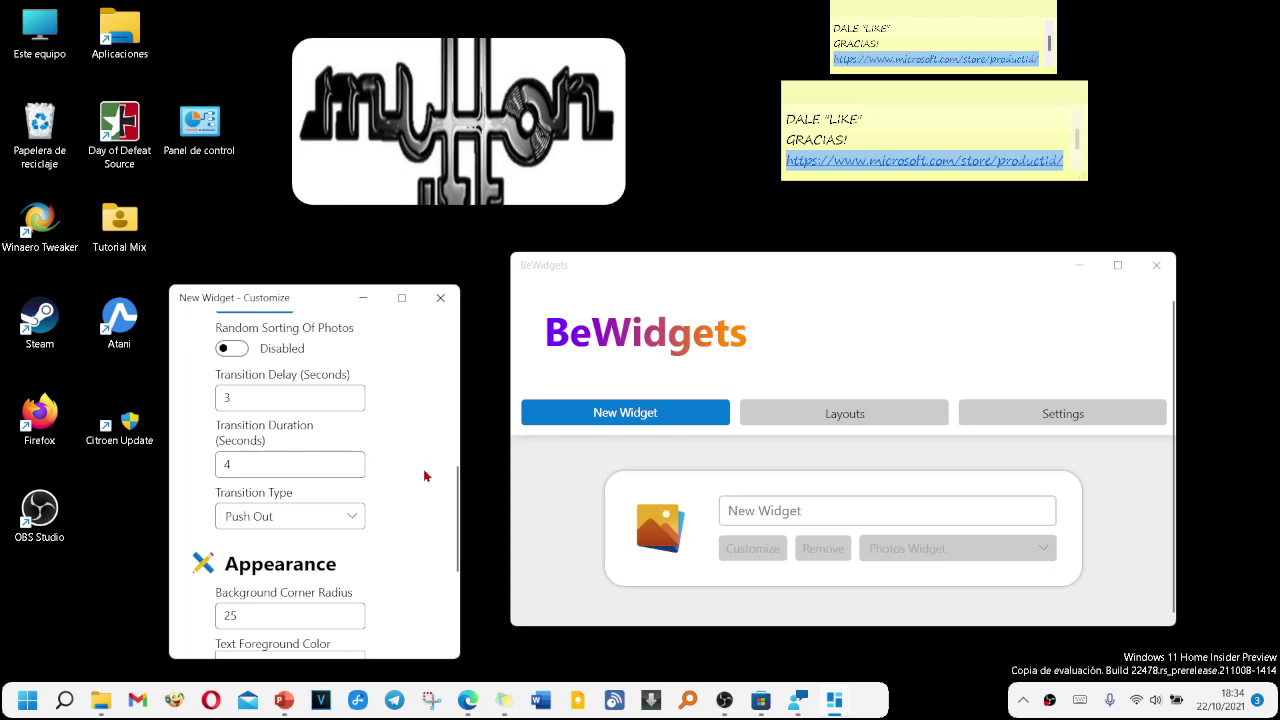
Try background corner radius values of 50 and 100 in the widget's appearance settings.
scroll(450, 490, "down", 3)
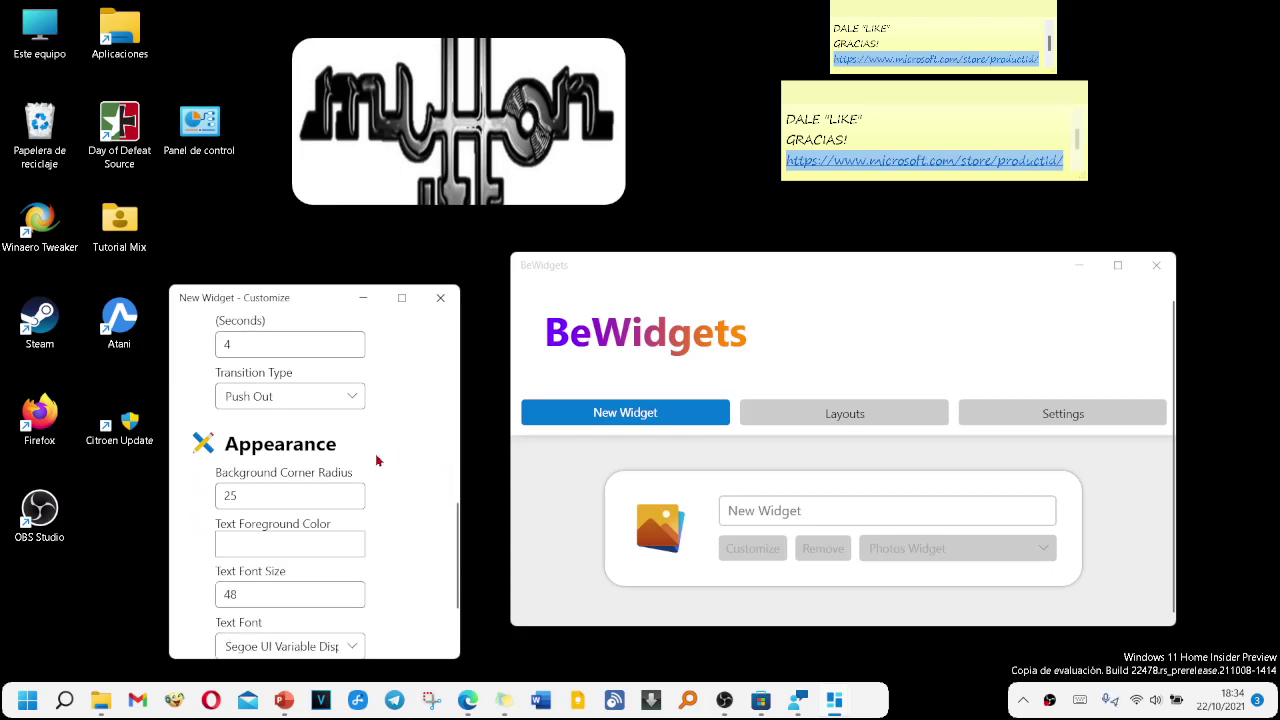
double_click(264, 495)
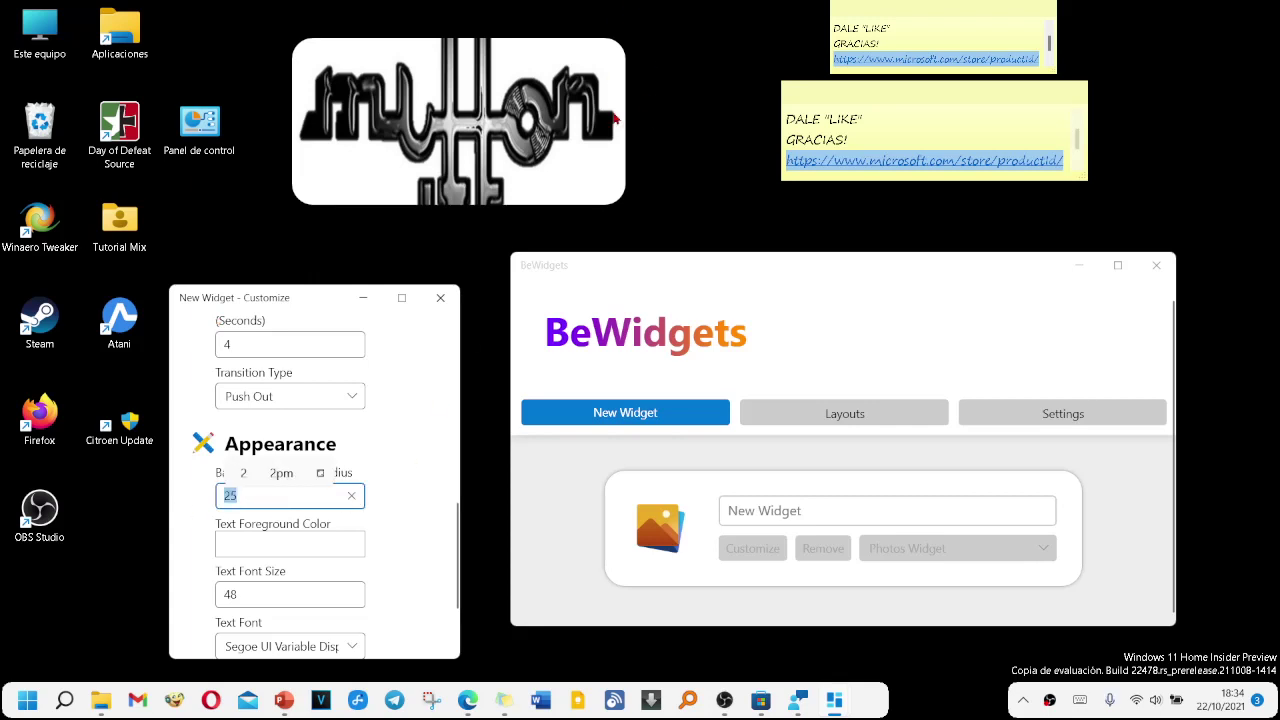
type("50")
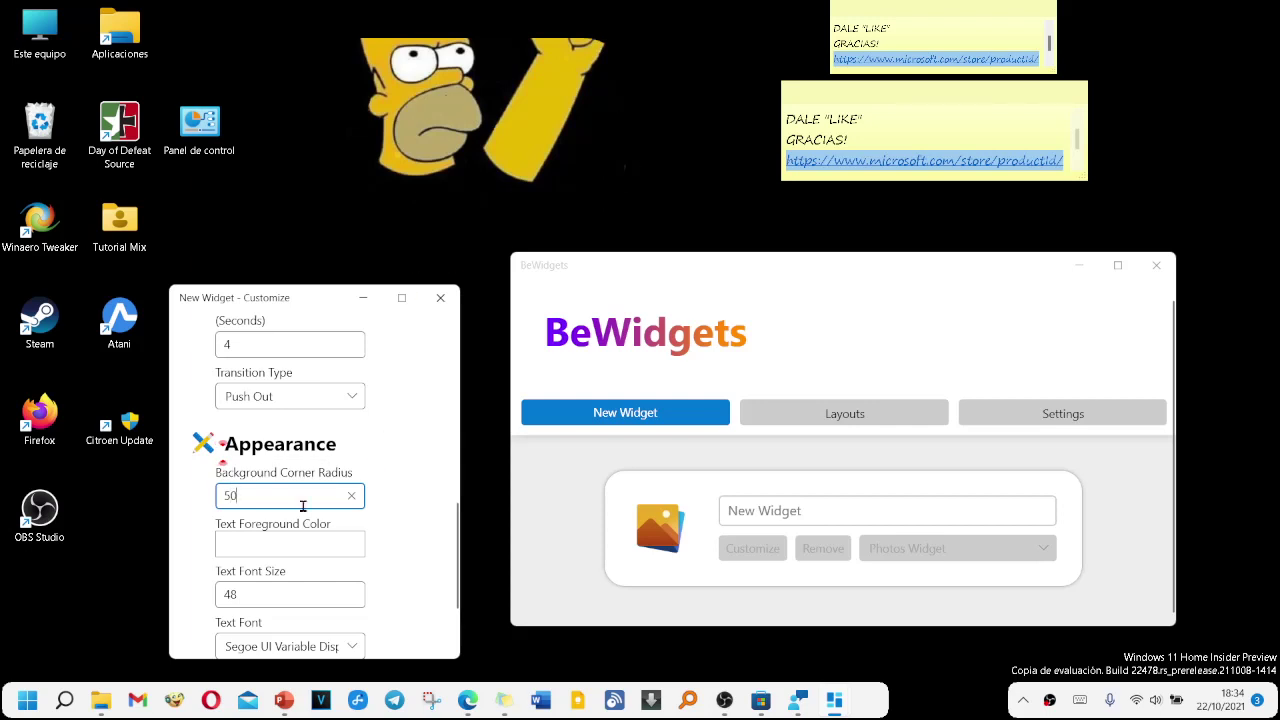
left_click_drag(287, 494, 212, 500)
type("100")
Move the photos widget over the BeWidgets main window and set its background corner radius to 0.
left_click(469, 197)
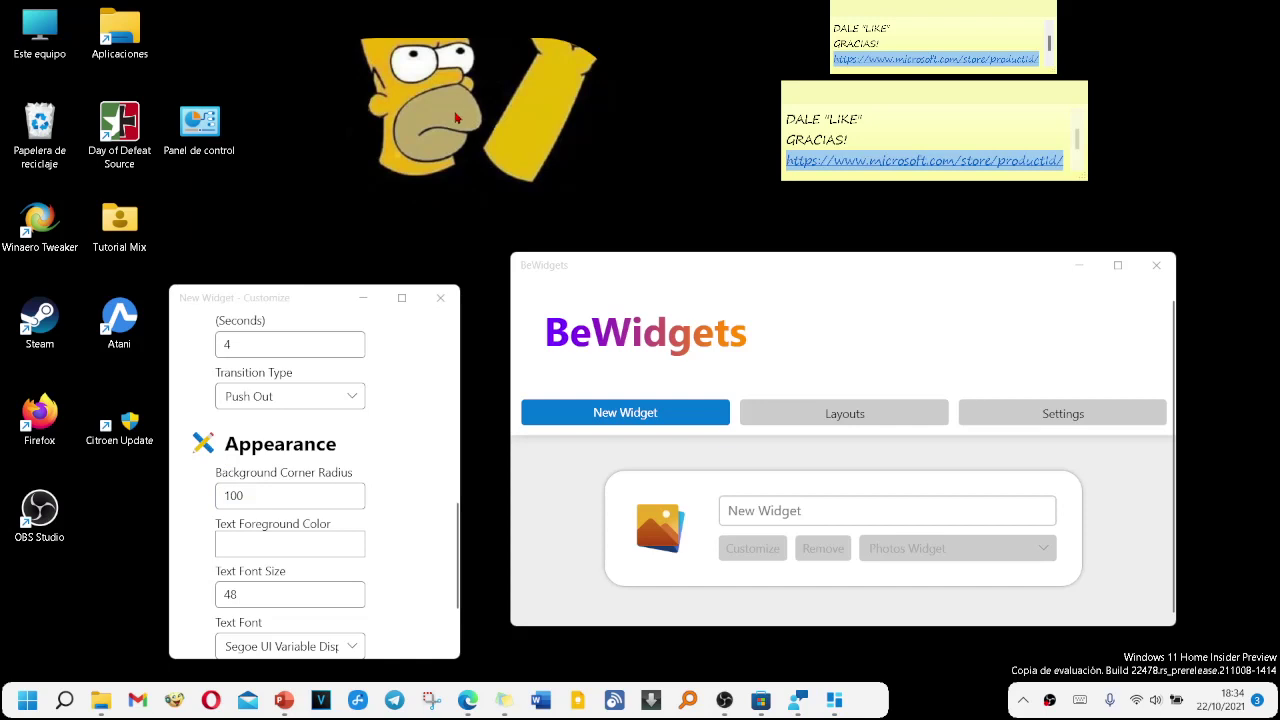
scroll(300, 450, "down", 1)
left_click(300, 376)
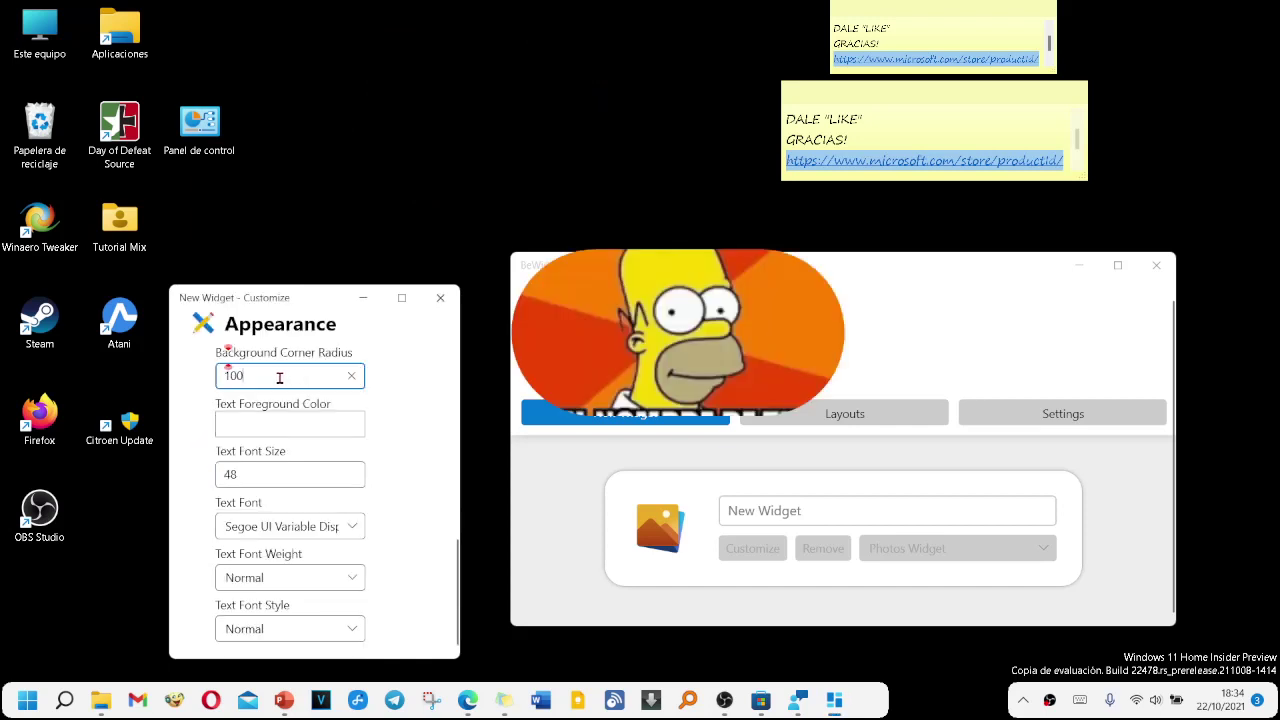
left_click_drag(280, 377, 172, 392)
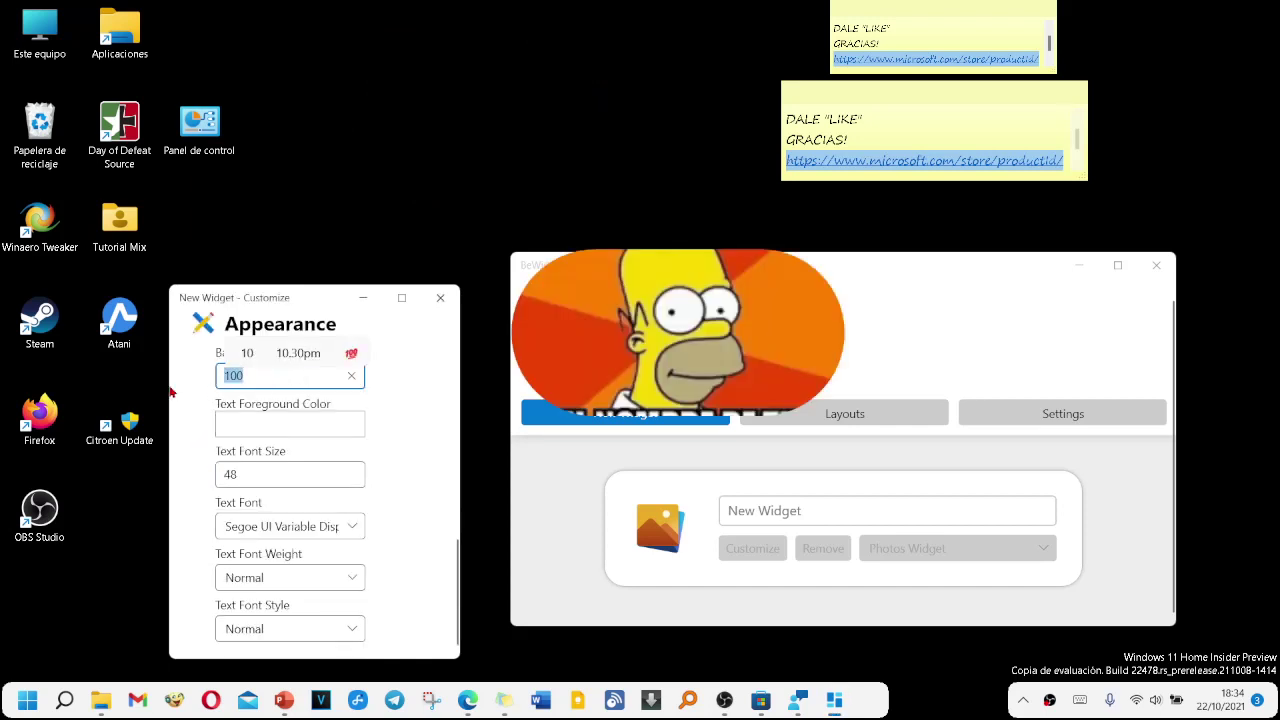
type("0")
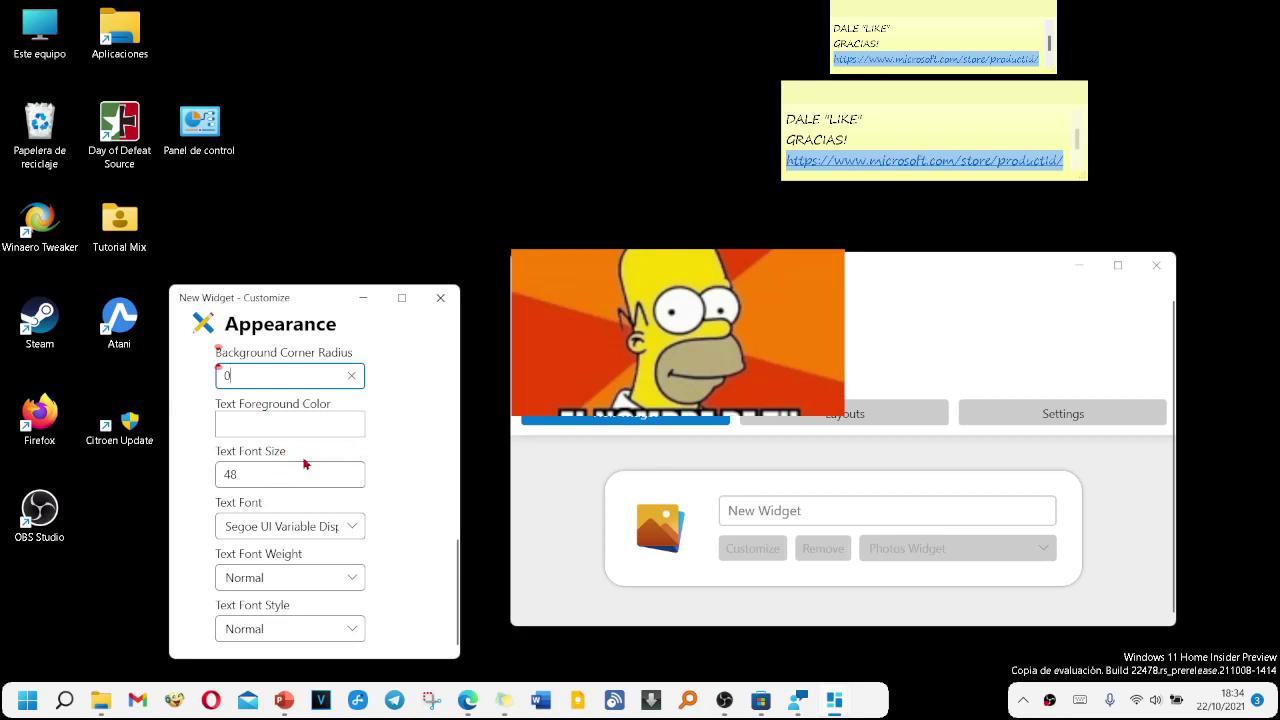
Review the widget's preferences once more and bring the main BeWidgets window to the front.
scroll(446, 453, "up", 10)
scroll(396, 377, "down", 5)
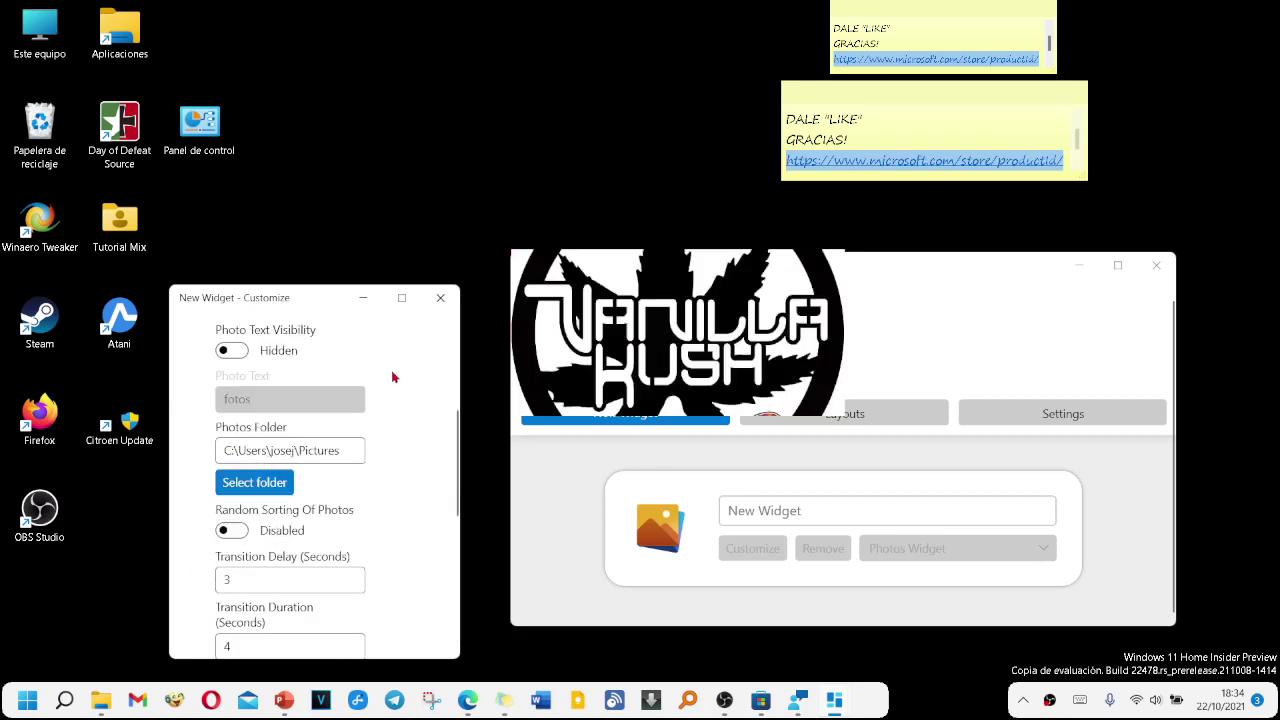
scroll(392, 377, "up", 2)
left_click(934, 285)
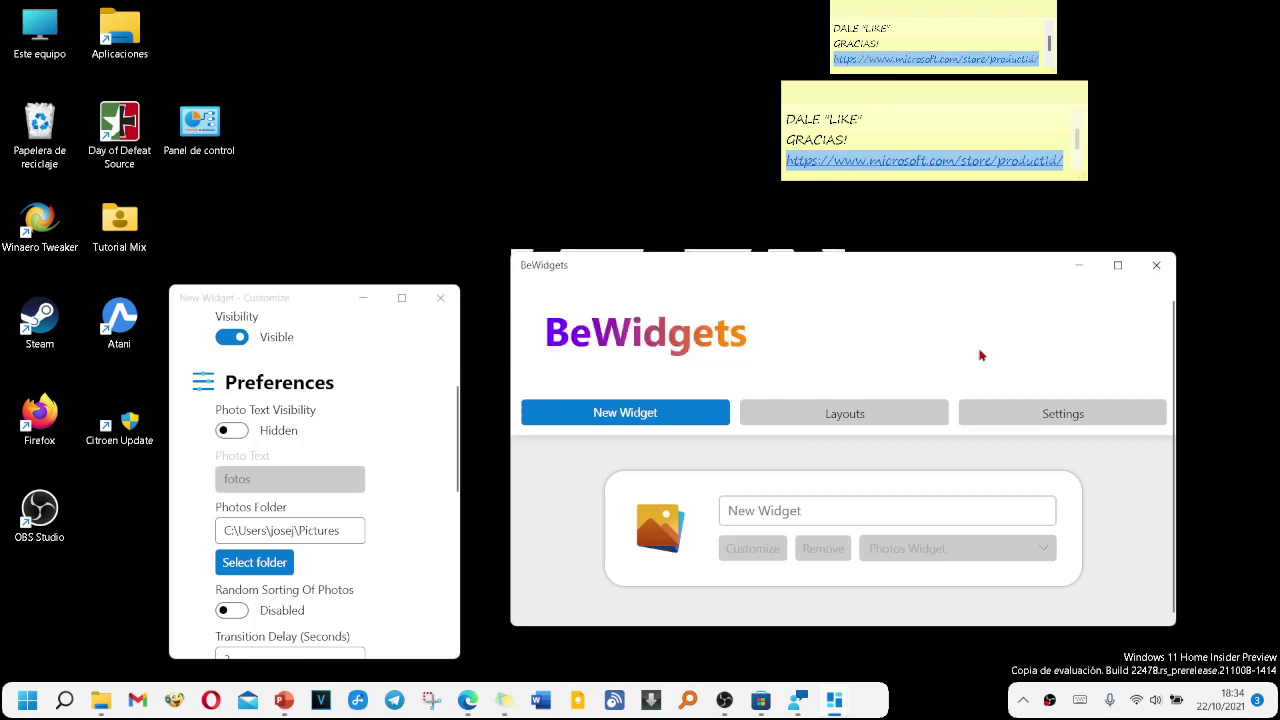